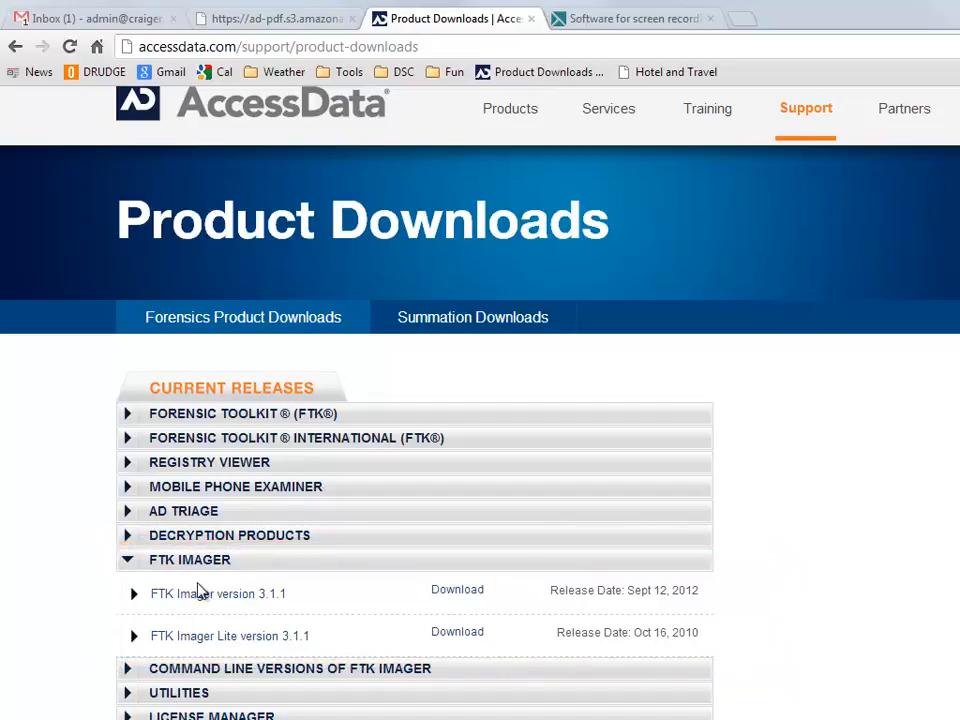
Step: Expand the FTK Imager Lite 3.1.1 entry to reveal its MD5 hash and no-install note
click(265, 640)
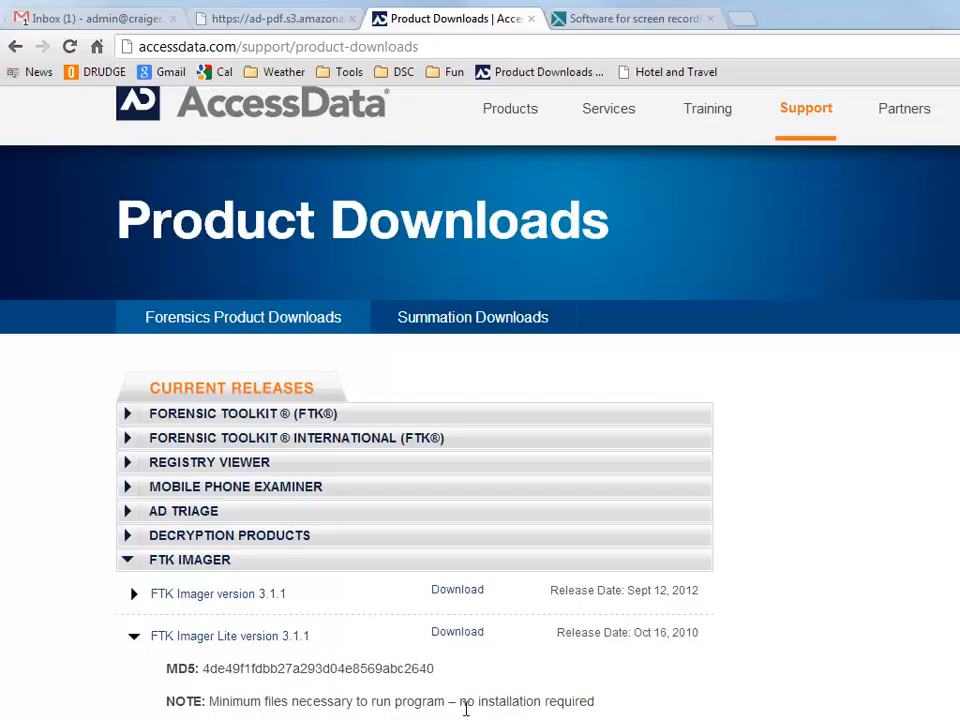
Step: Download the FTK Imager Lite 3.1.1 zip by submitting a registration e-mail address
click(473, 643)
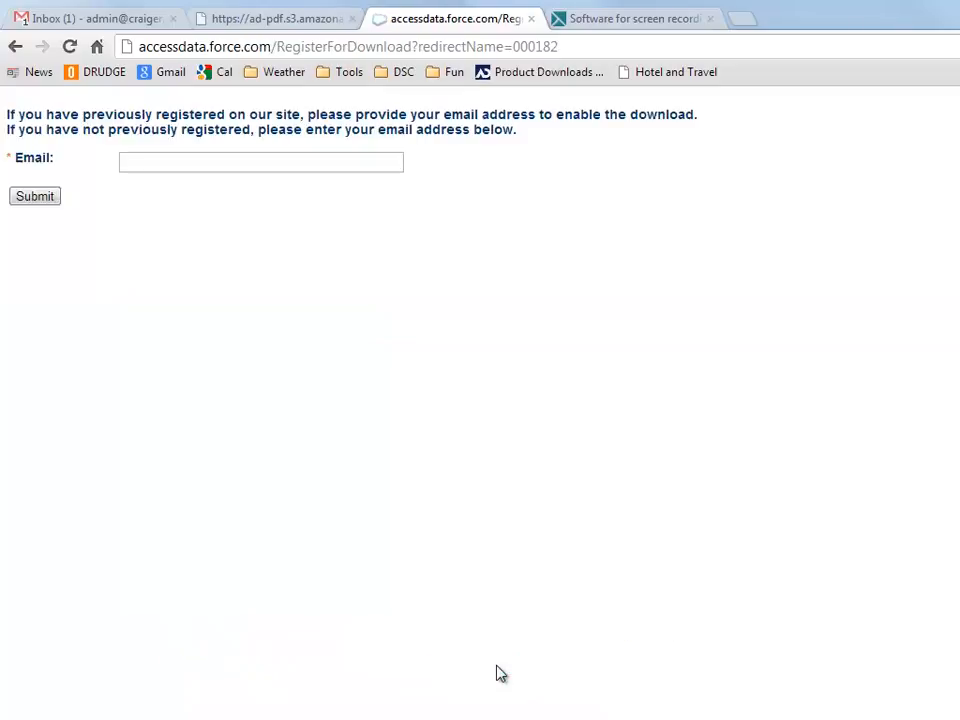
click(268, 170)
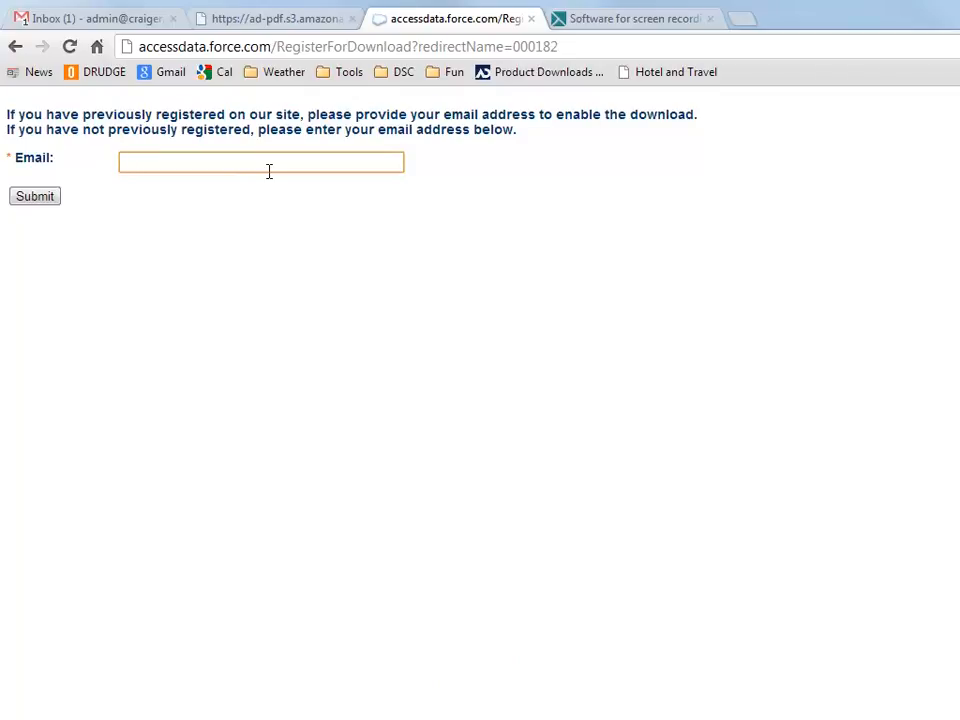
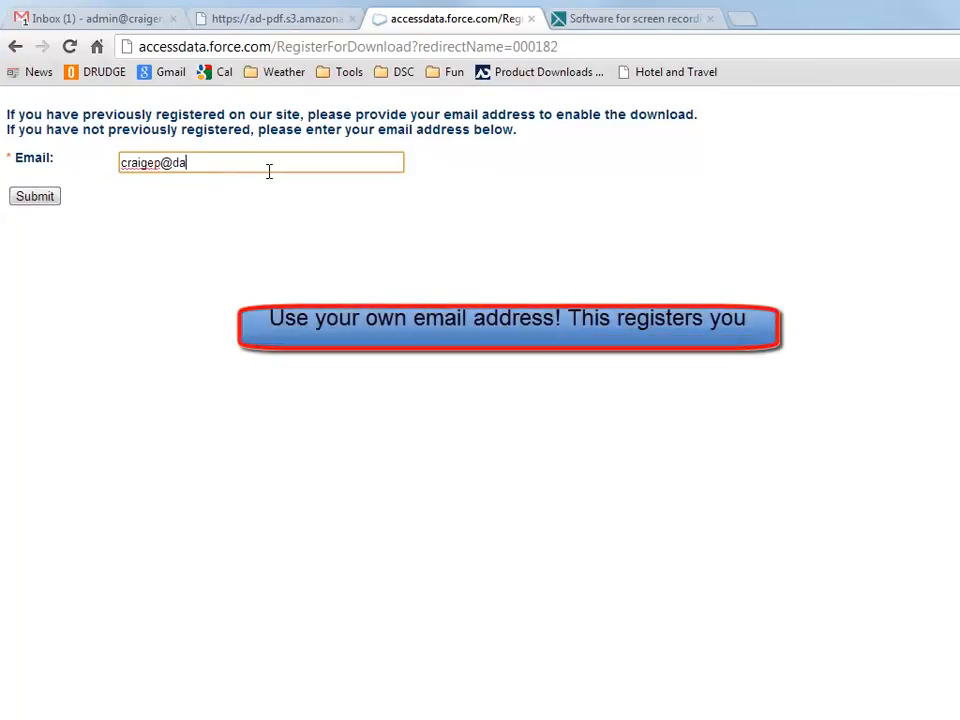
click(38, 198)
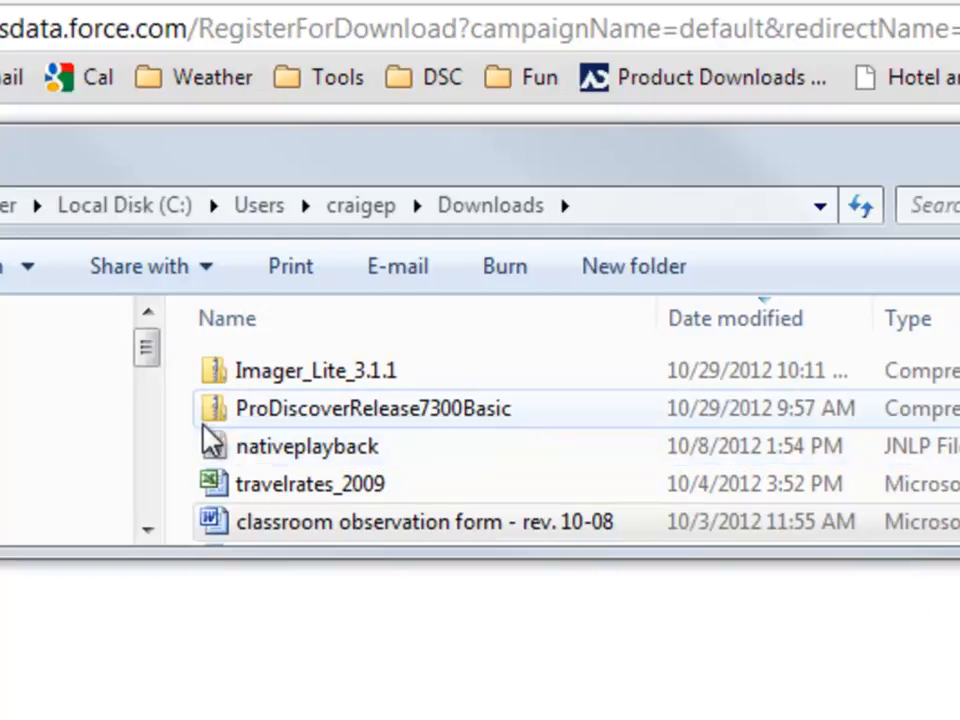
Step: Open the downloaded Imager_Lite_3.1.1 zip archive
double_click(331, 372)
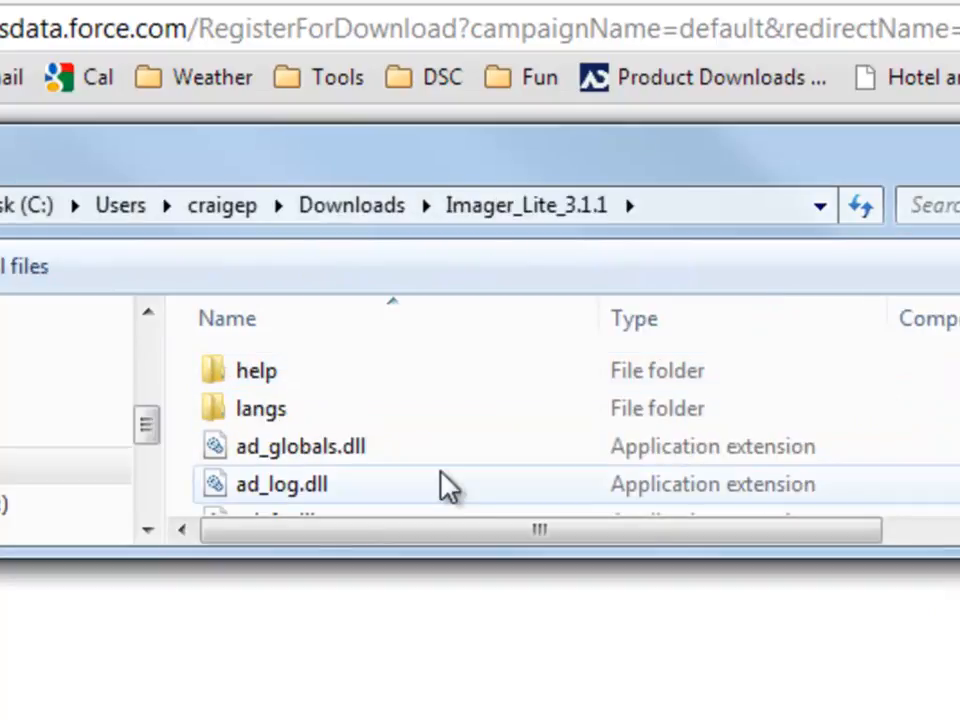
scroll(447, 487, down, 2)
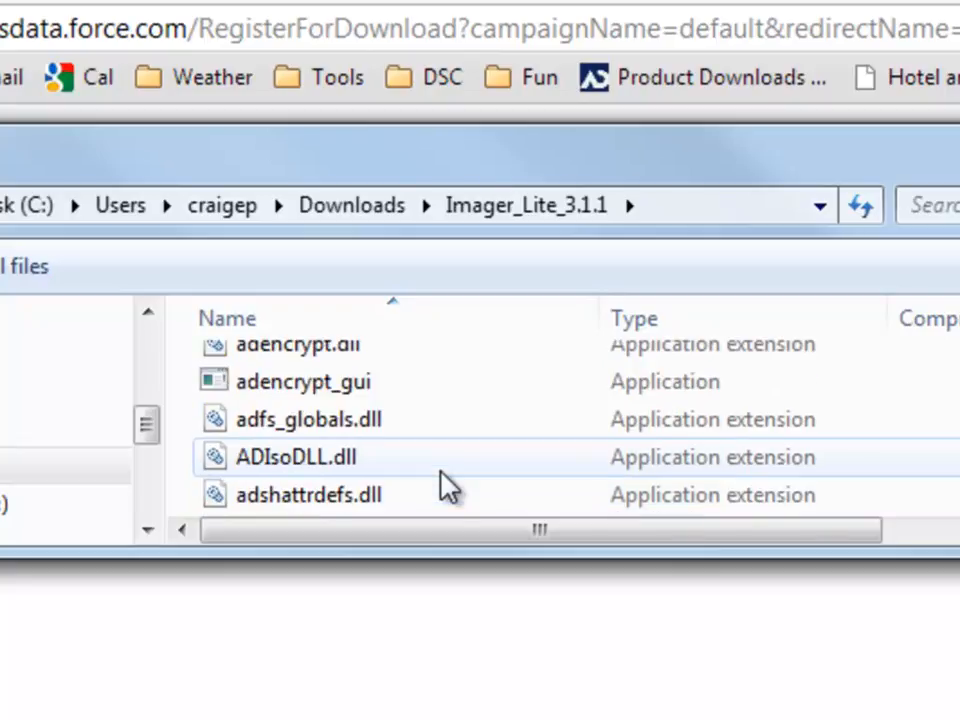
scroll(447, 487, up, 2)
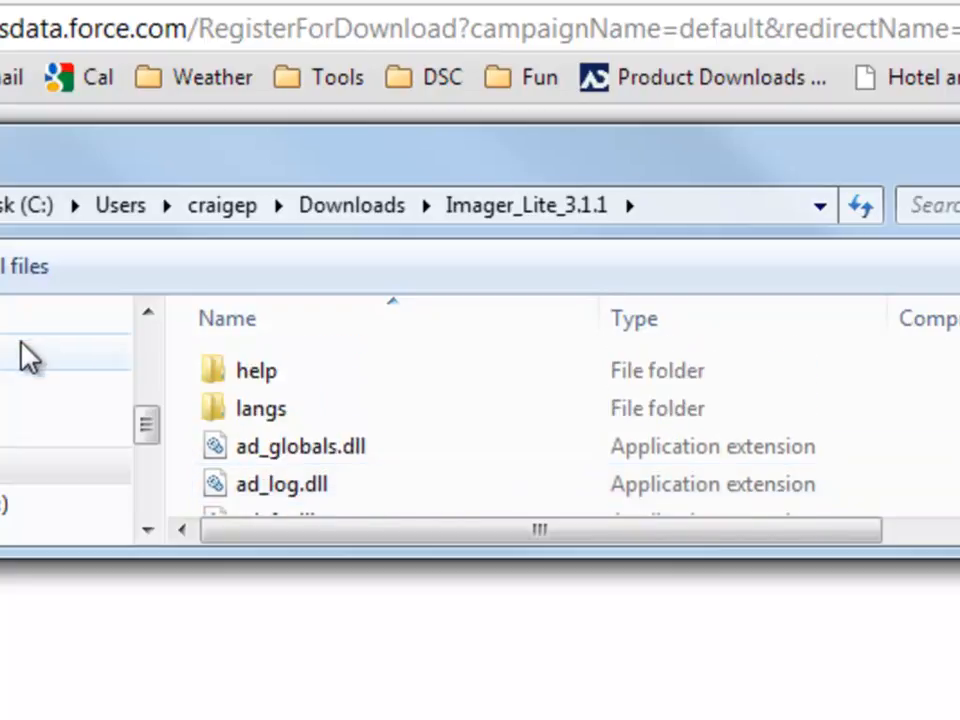
Step: Set the extraction destination to F:\imager311 on the KINGSTON drive
click(4, 282)
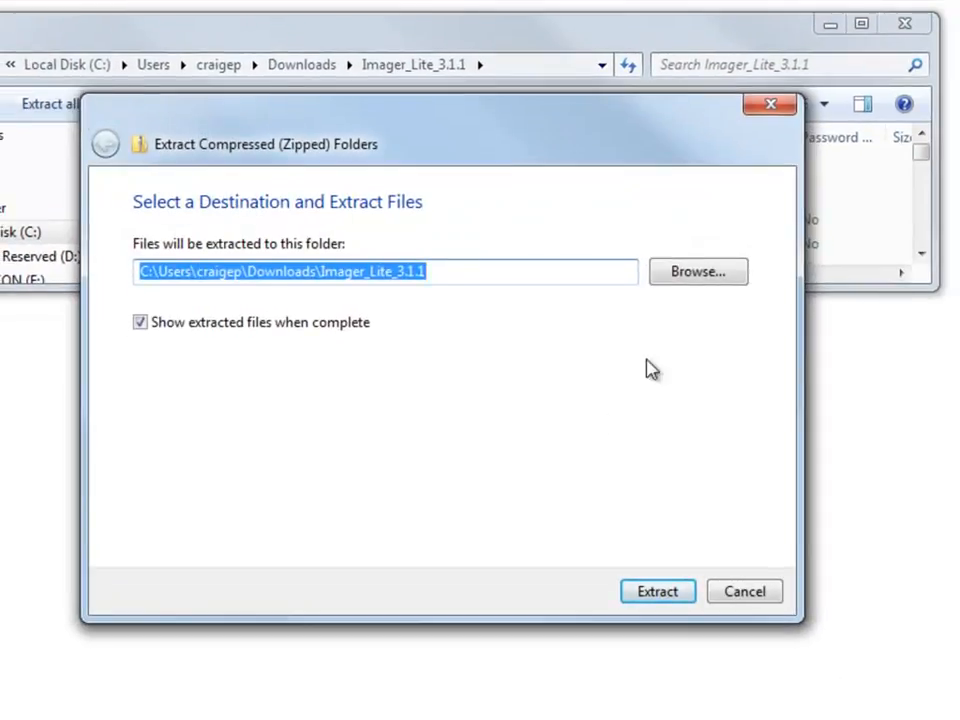
click(692, 280)
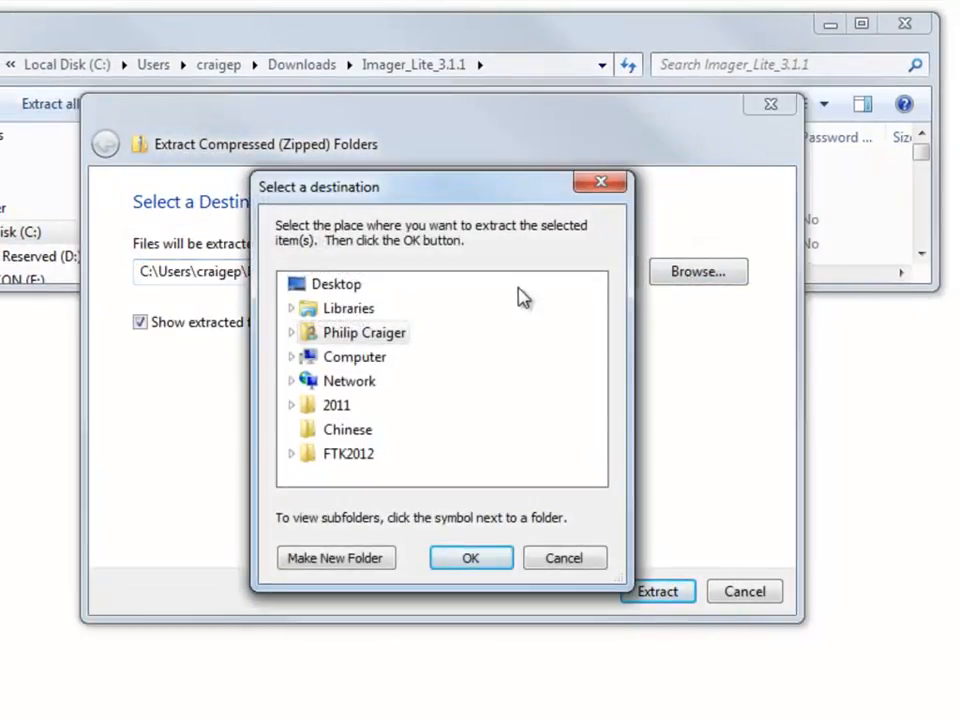
click(292, 358)
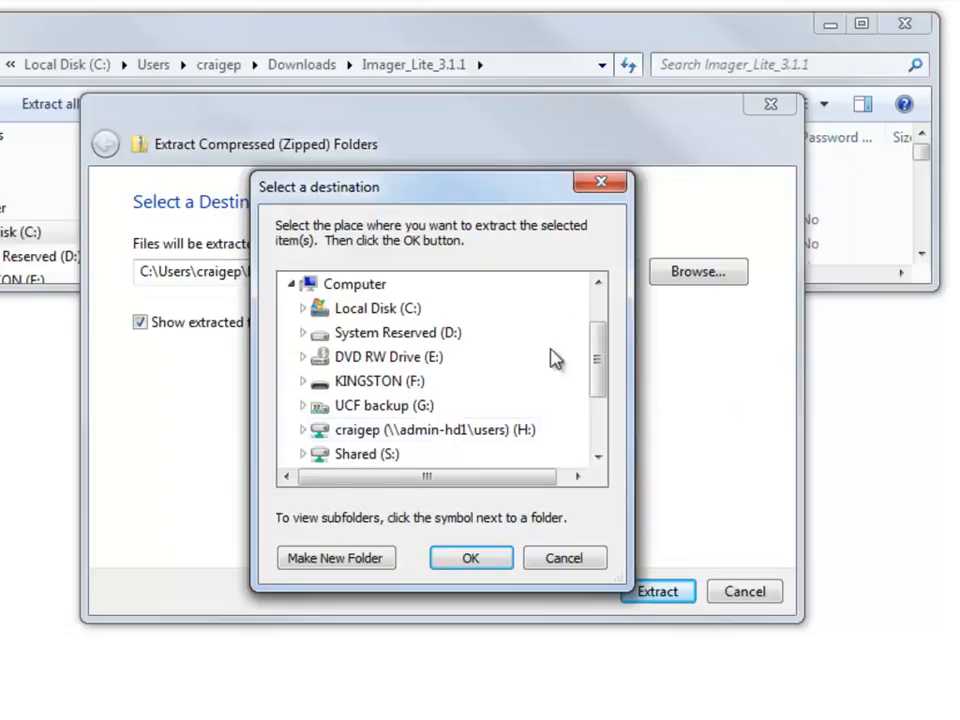
drag(604, 358, 594, 399)
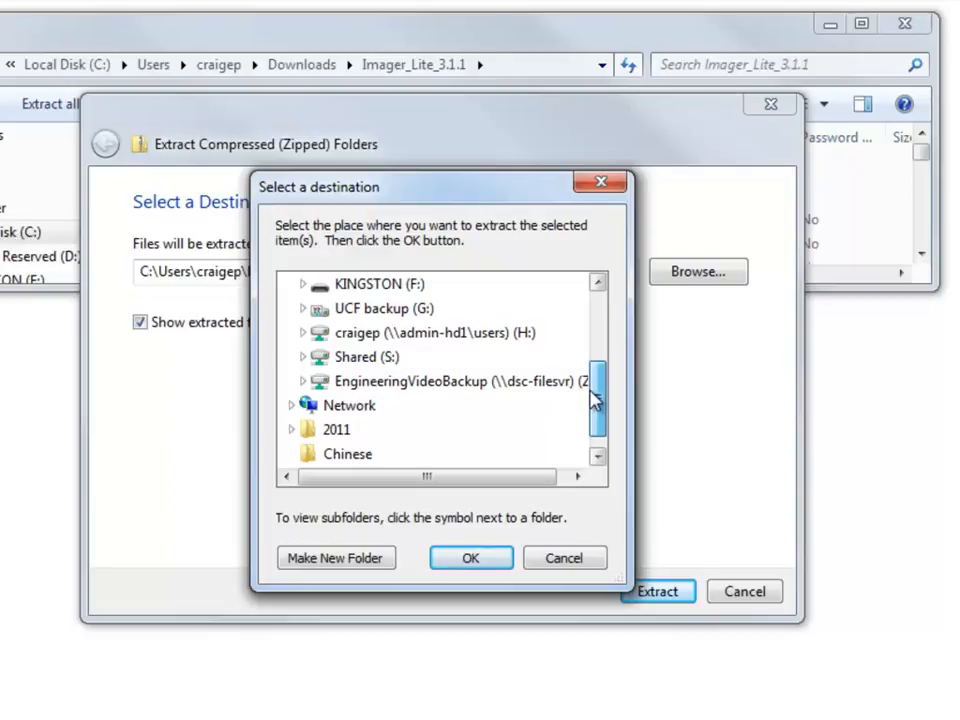
click(360, 284)
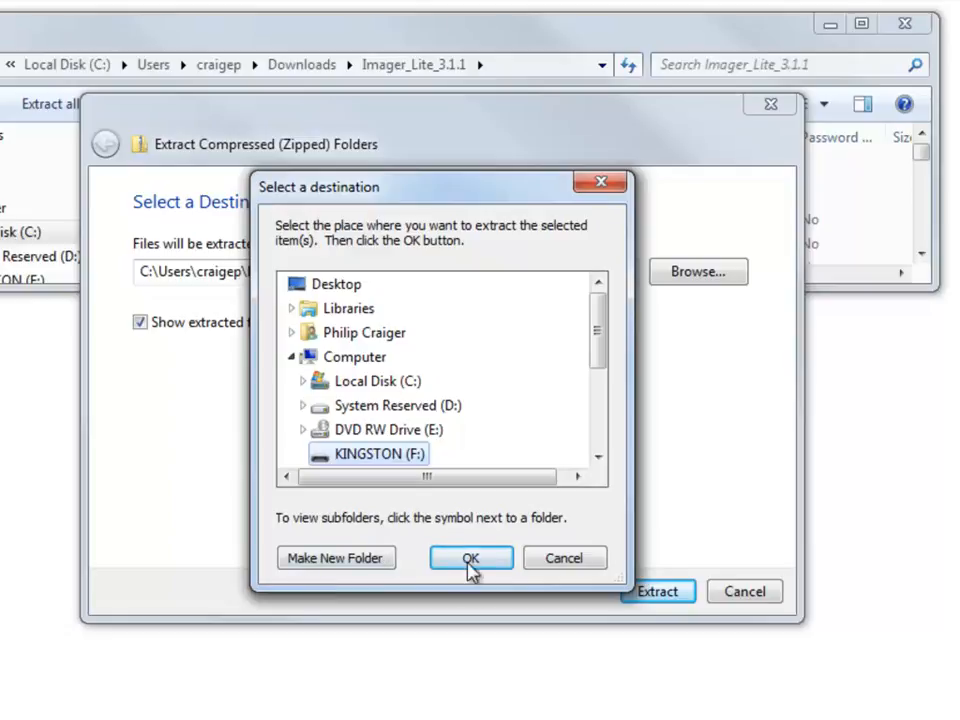
click(480, 566)
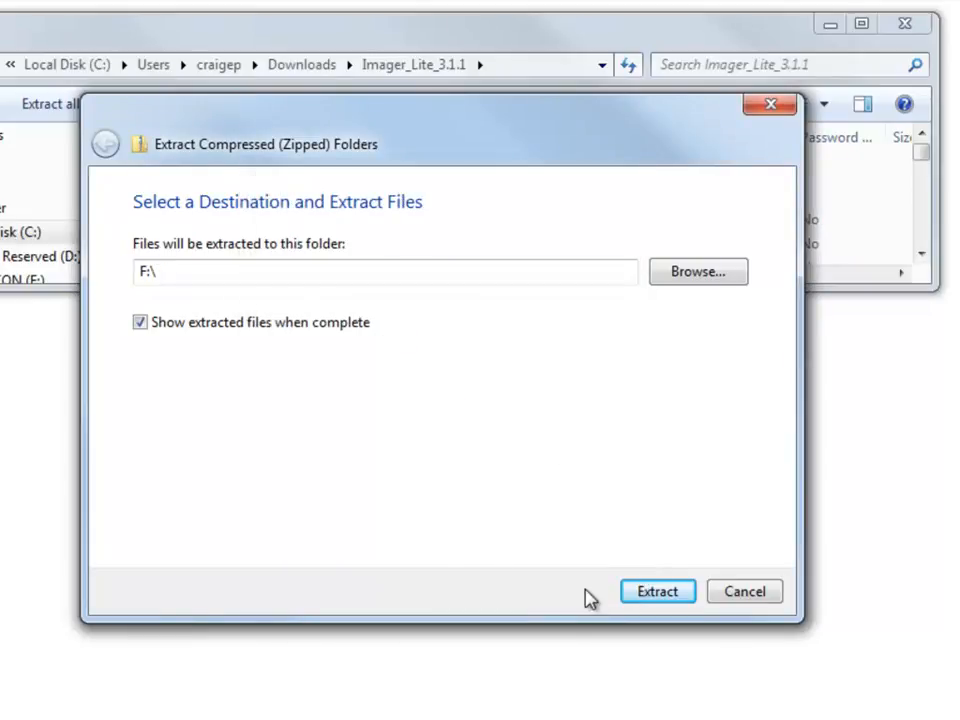
click(268, 276)
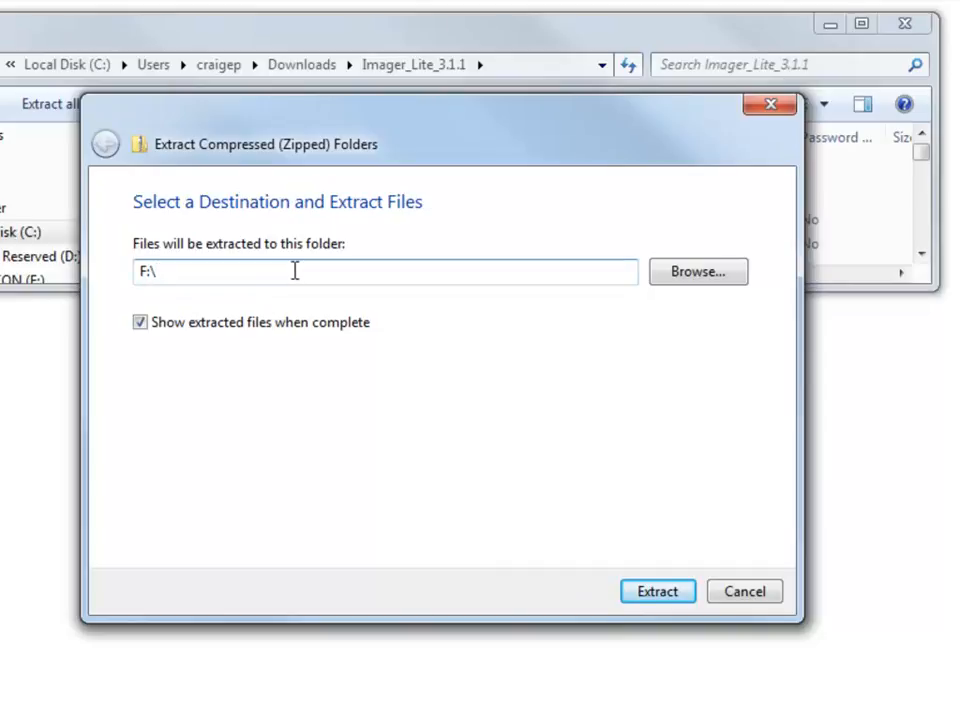
text(imager311)
Step: Extract into F:\imager311 and browse its 28 items to the FTK Imager application
click(658, 598)
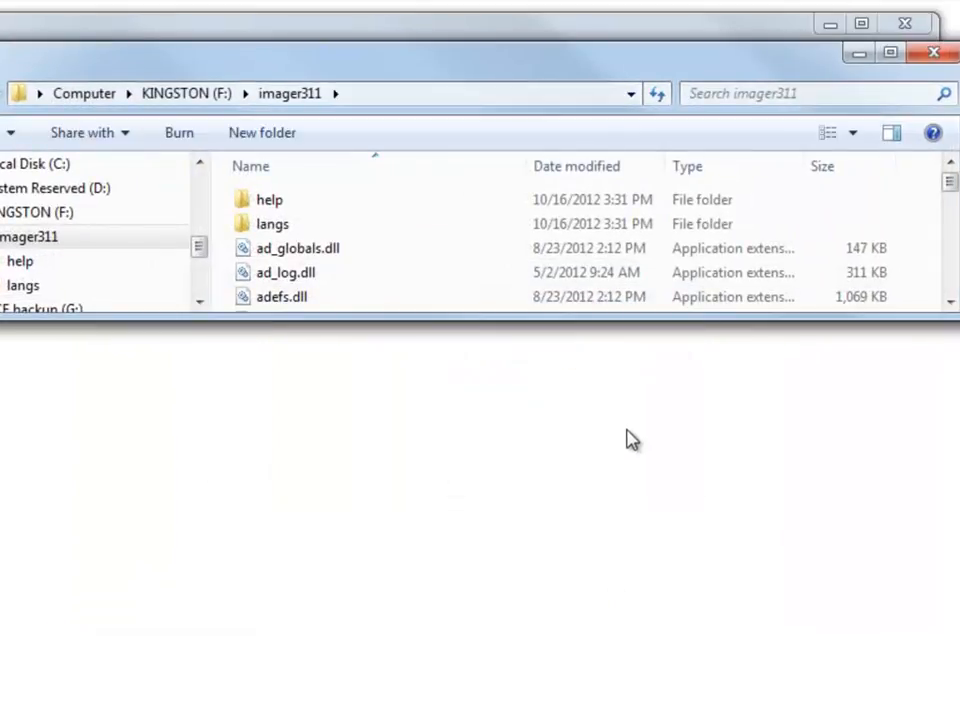
drag(955, 318, 955, 490)
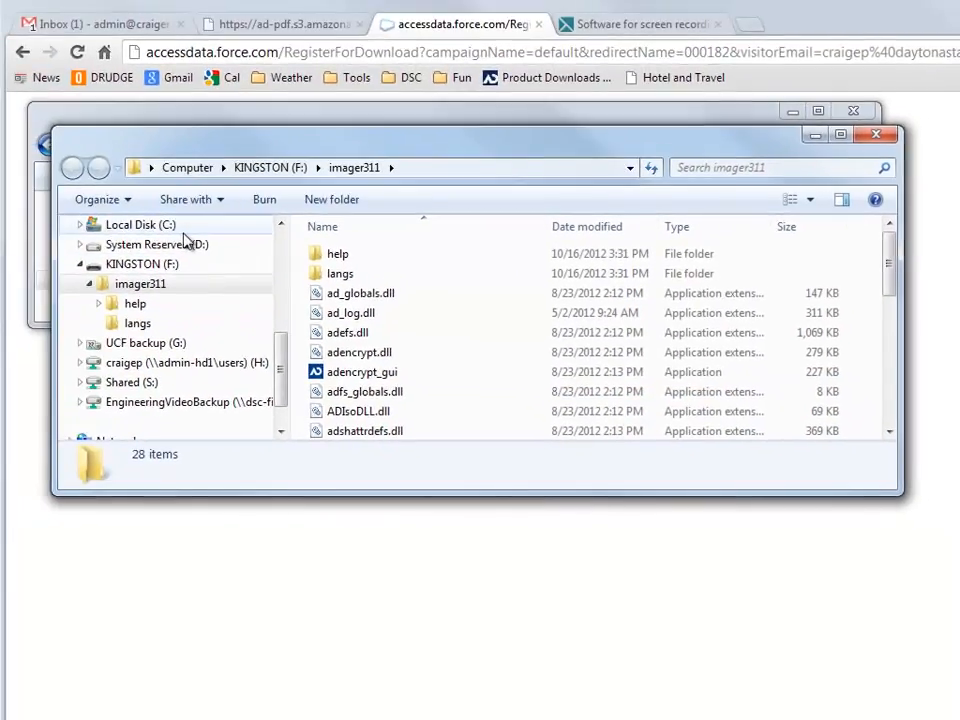
click(166, 285)
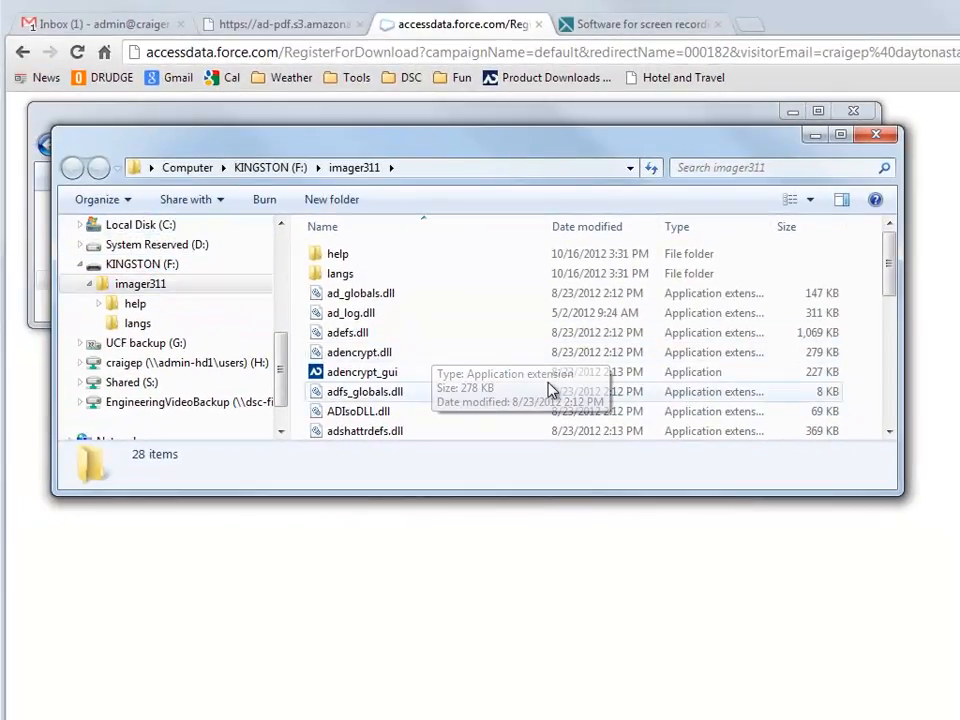
scroll(543, 390, down, 2)
scroll(543, 390, down, 3)
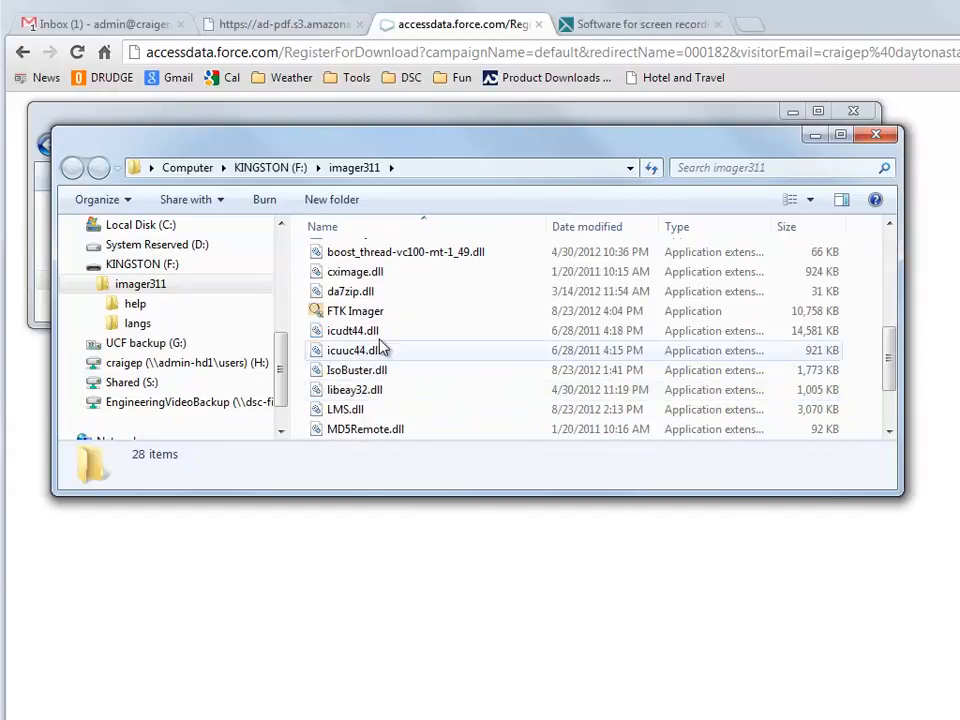
Step: Launch FTK Imager 3.1.1.8 from the USB drive with administrator rights
double_click(405, 311)
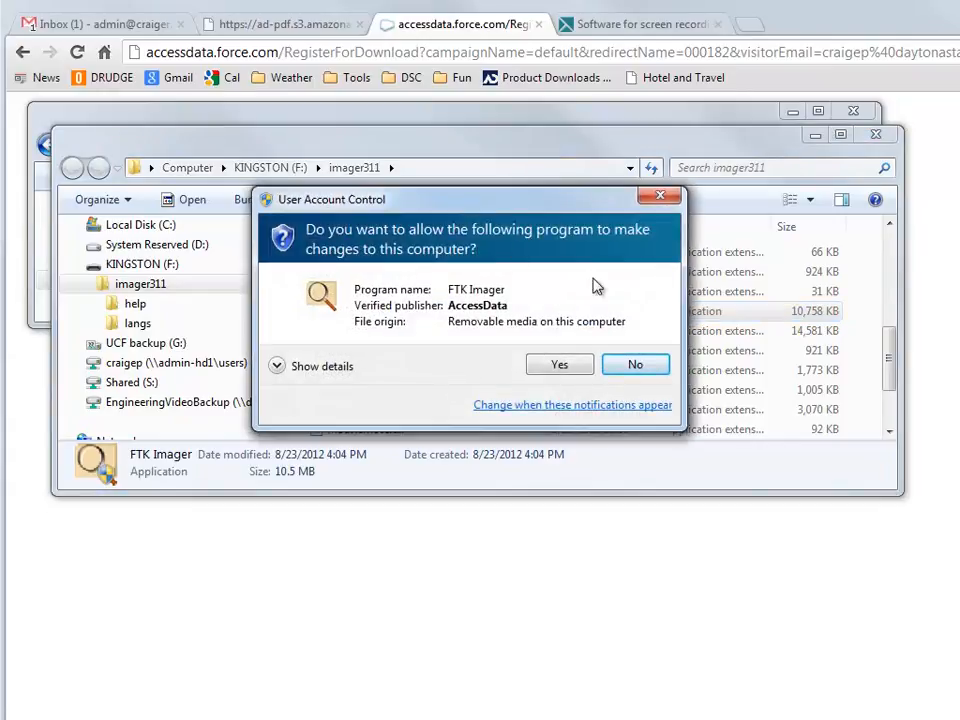
click(556, 364)
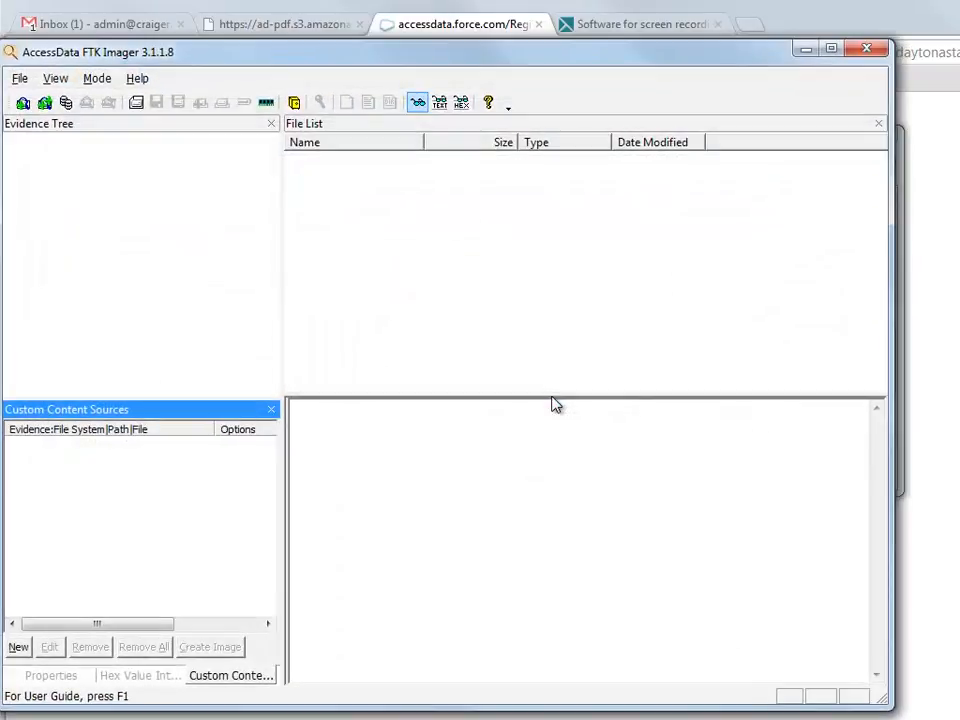
drag(300, 58, 316, 33)
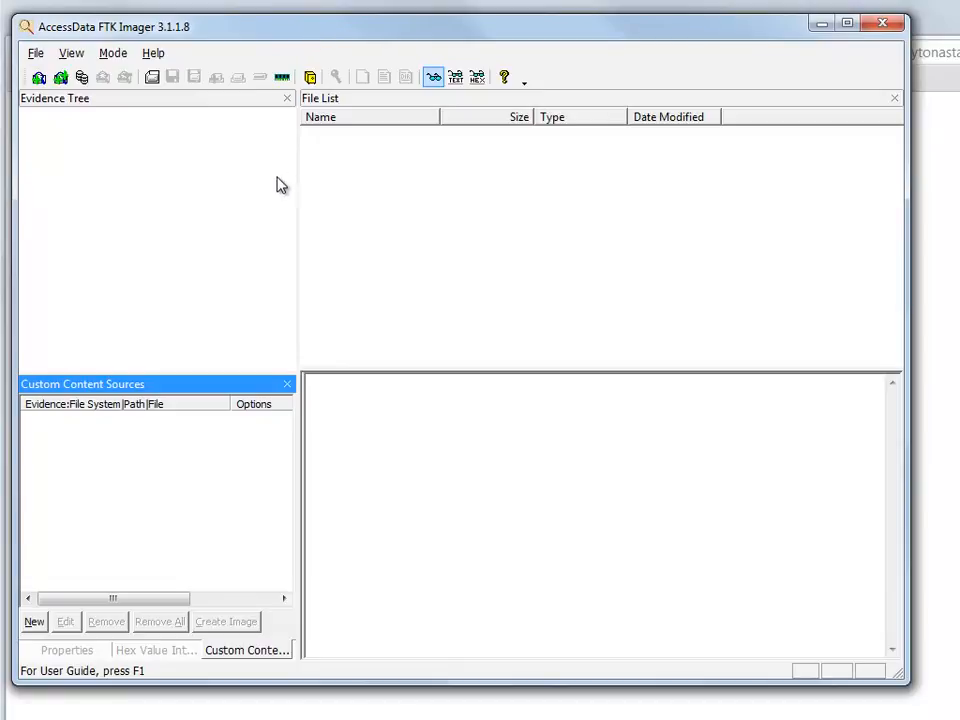
click(36, 53)
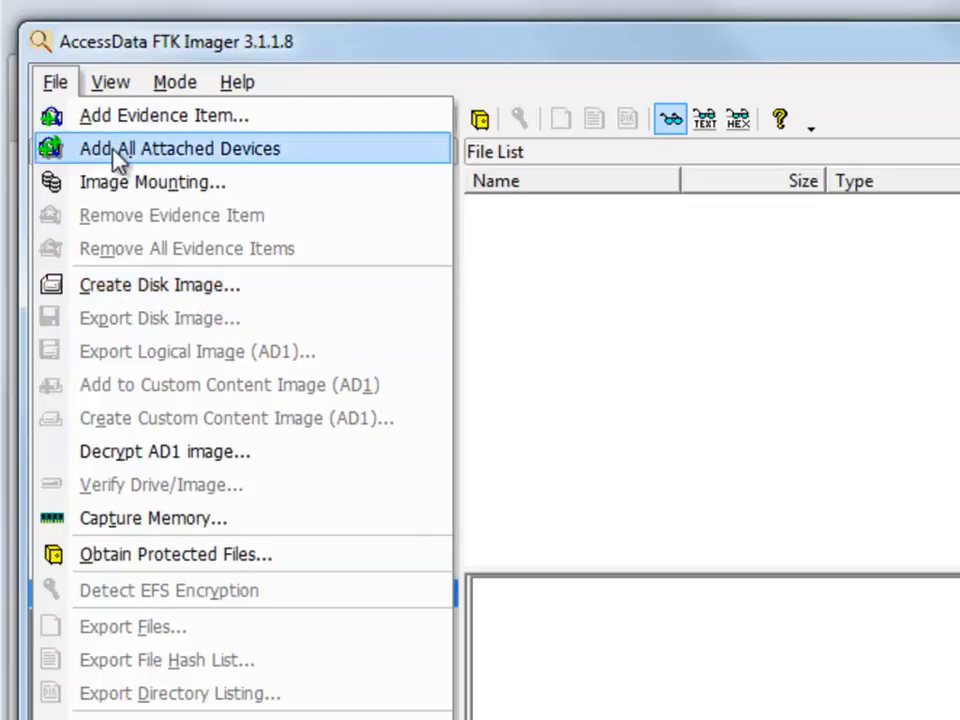
Step: Switch the viewer mode to Text, then to Hex
mouse_move(110, 88)
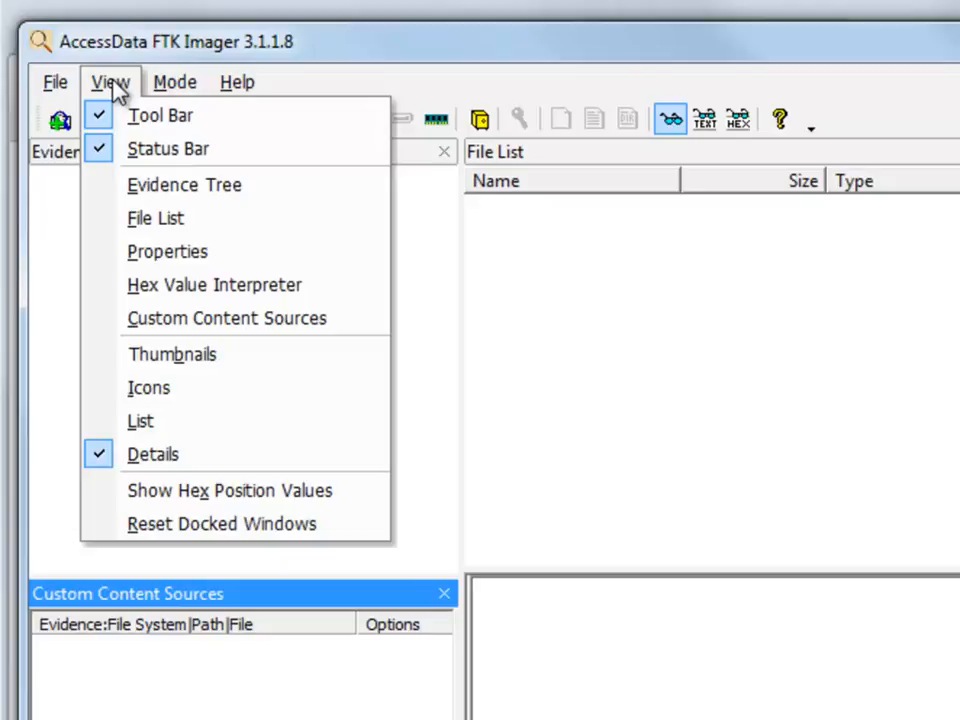
mouse_move(172, 88)
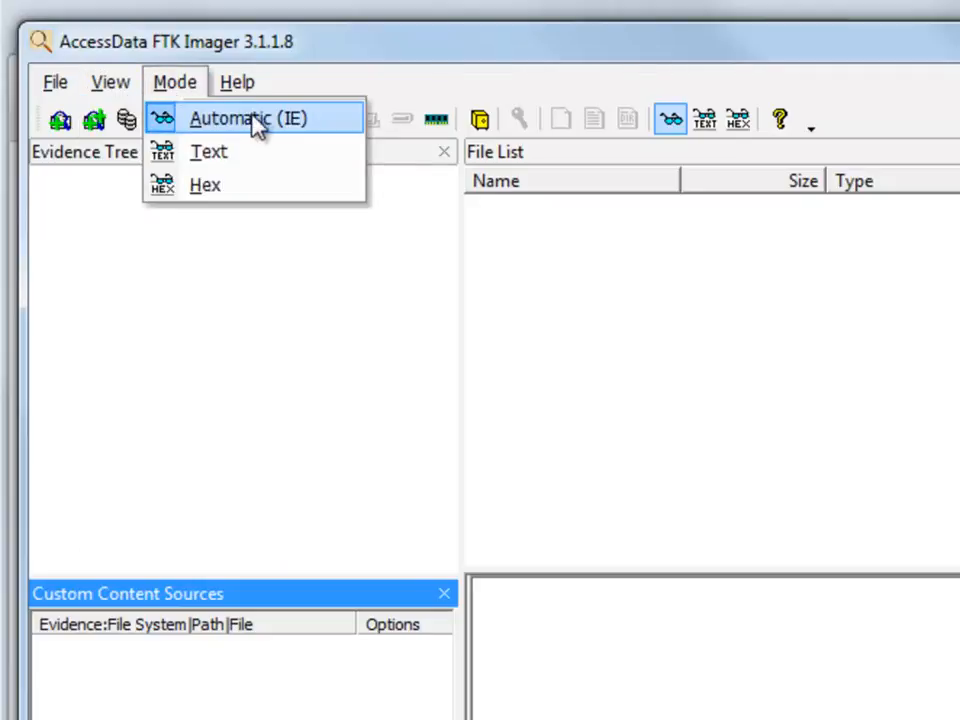
click(252, 156)
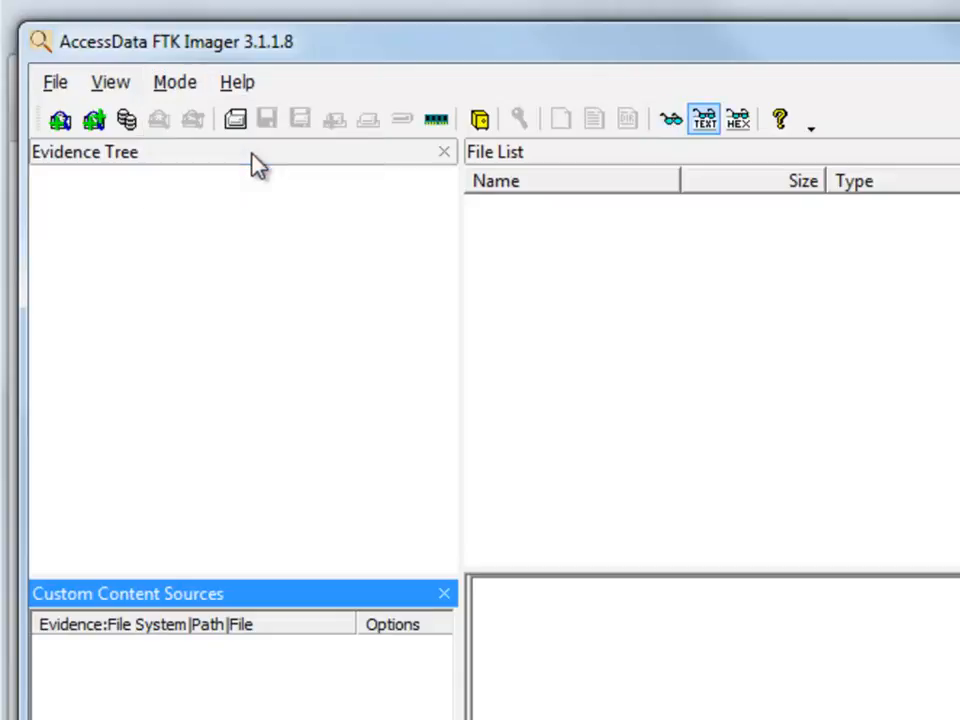
click(180, 86)
click(220, 185)
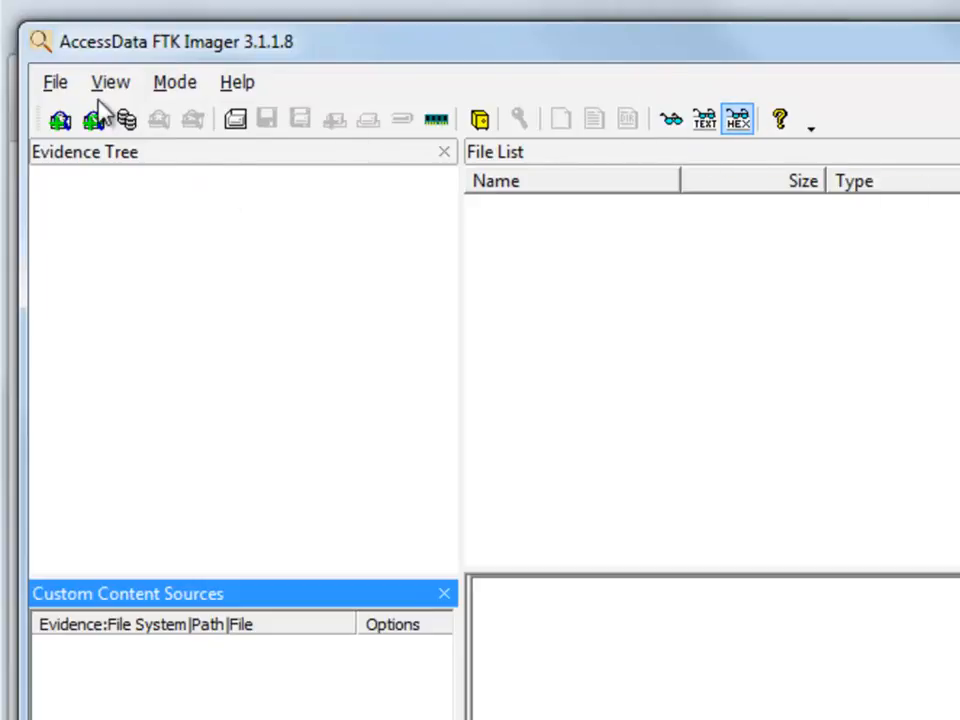
click(58, 84)
Step: Add the Kingston DT 100 G2 USB drive (PHYSICALDRIVE2) as a Physical Drive evidence item
click(72, 116)
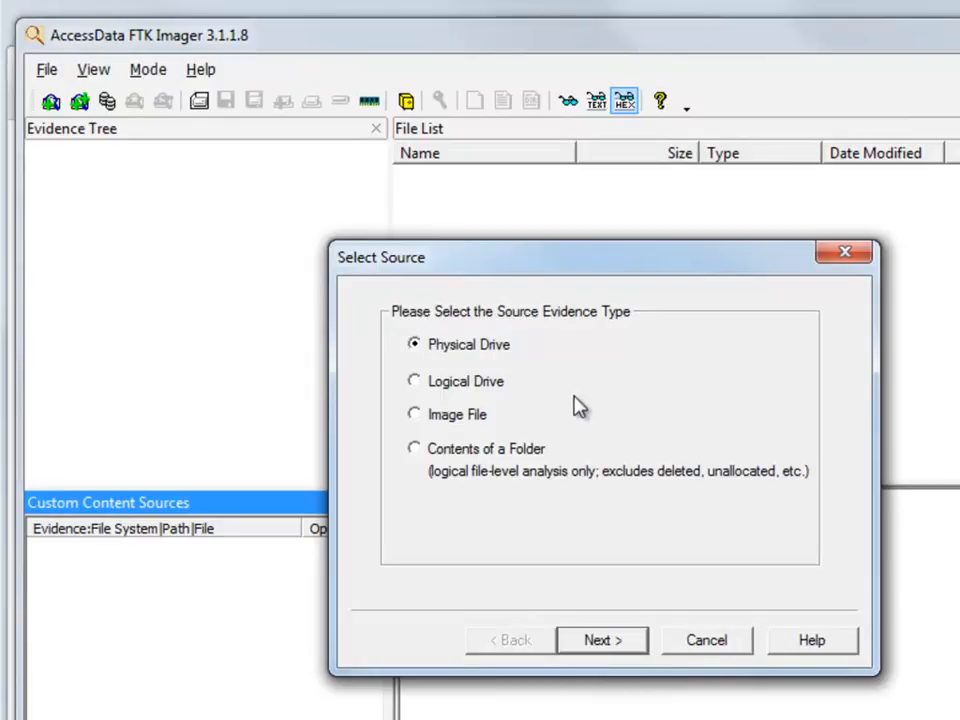
click(619, 643)
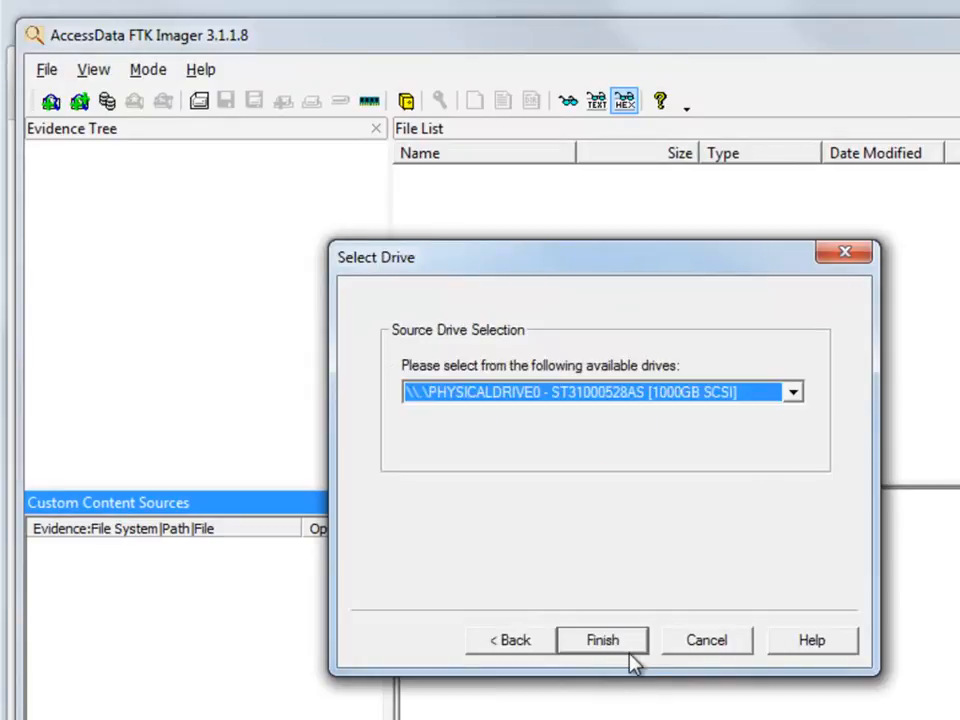
click(793, 396)
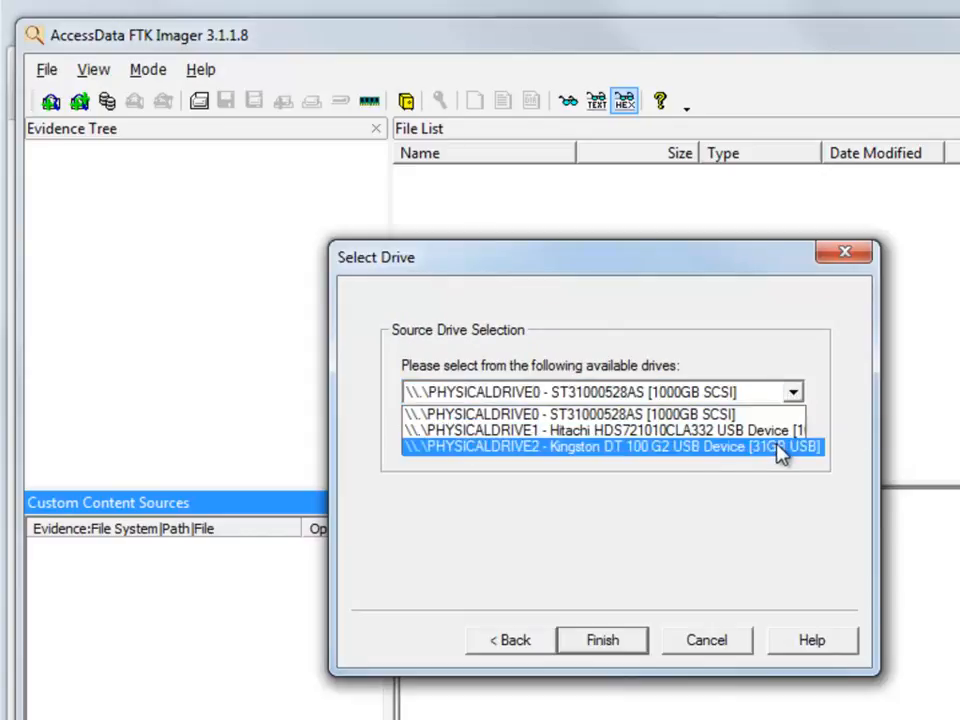
click(676, 455)
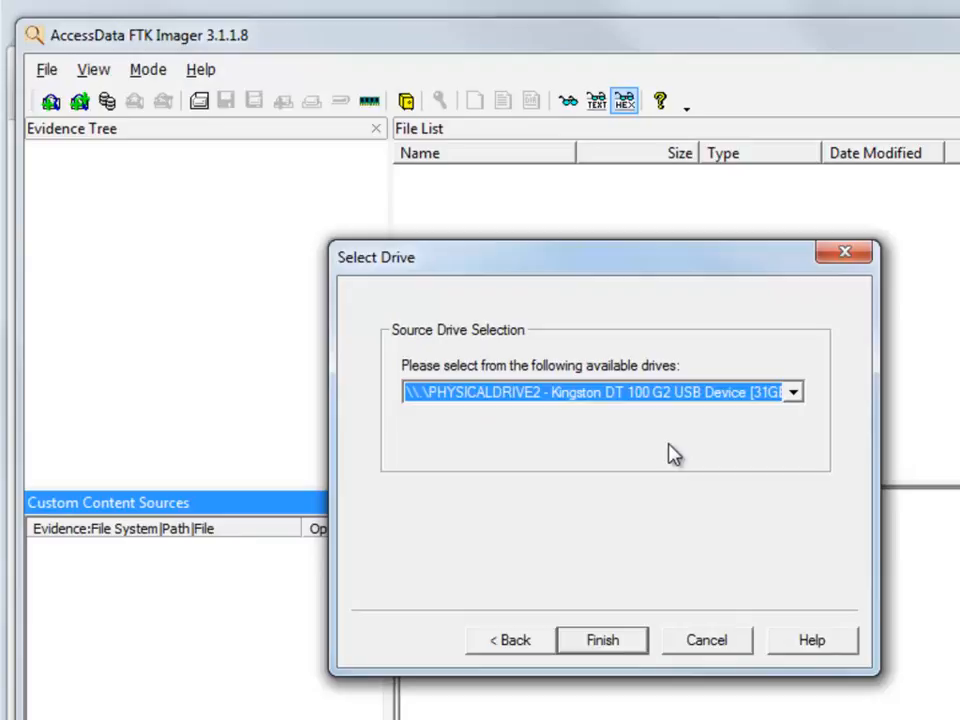
click(630, 652)
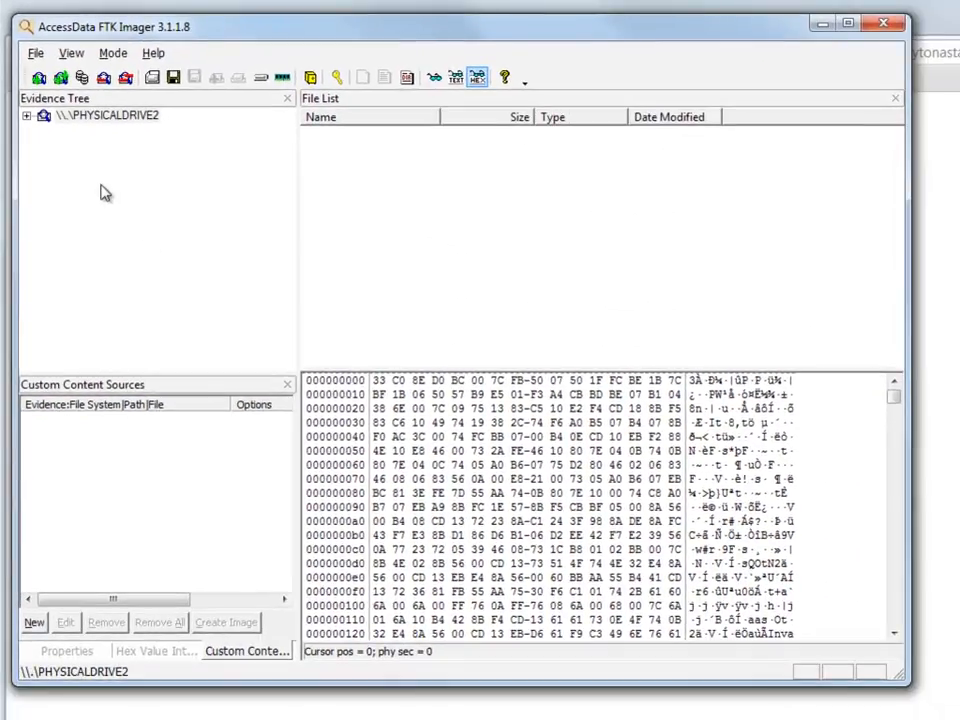
Step: Expand PHYSICALDRIVE2 down to imager311's help folder and show Partition 1's FAT32 boot sector
double_click(40, 117)
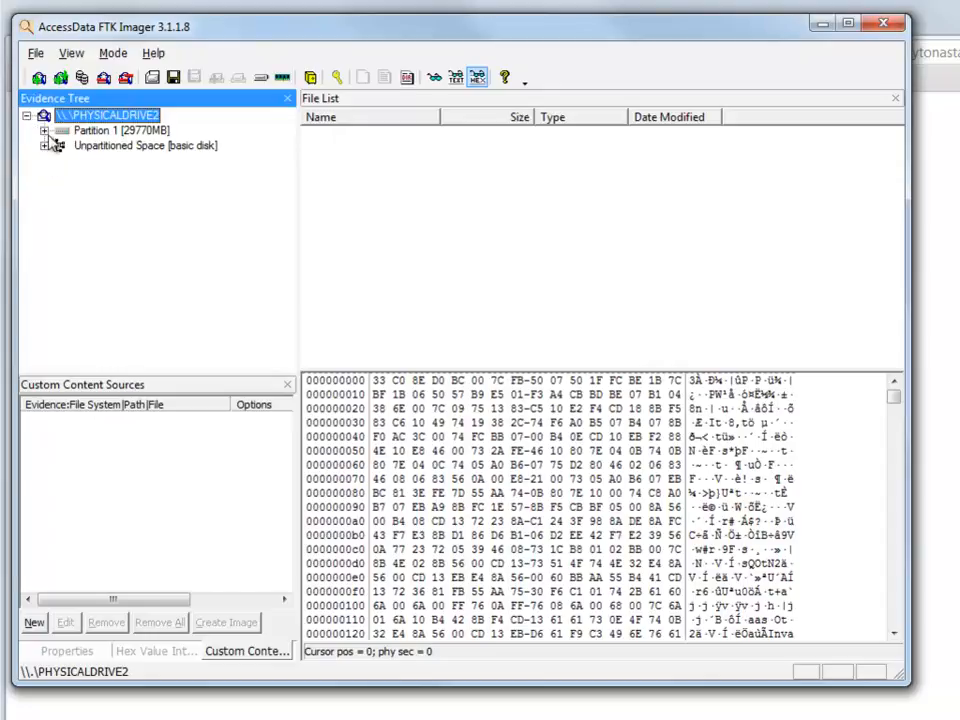
click(44, 130)
click(44, 161)
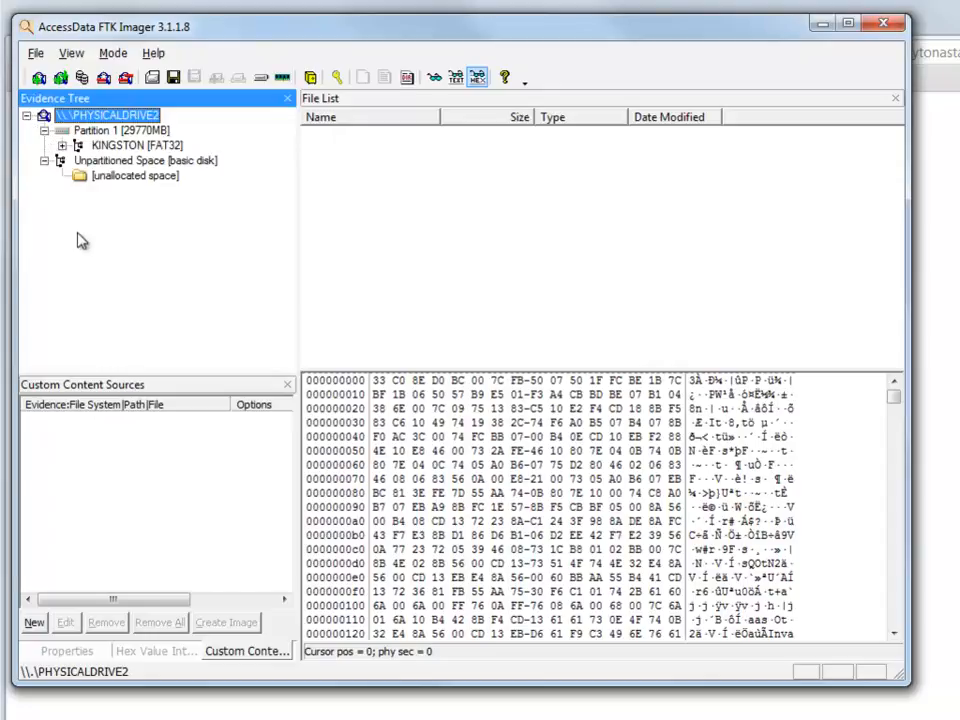
click(62, 145)
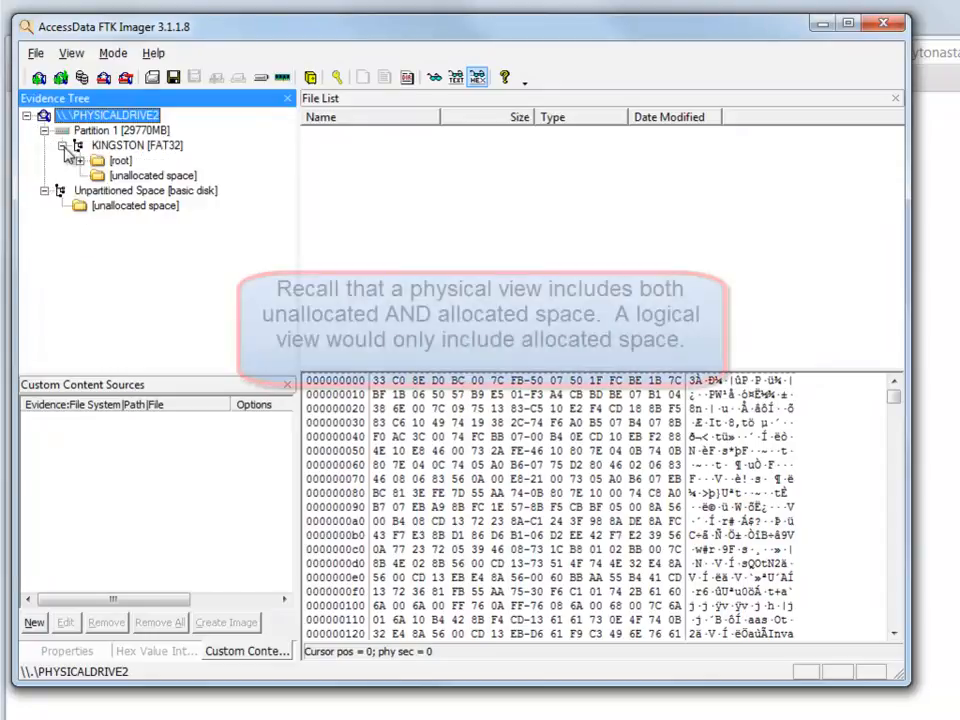
click(80, 160)
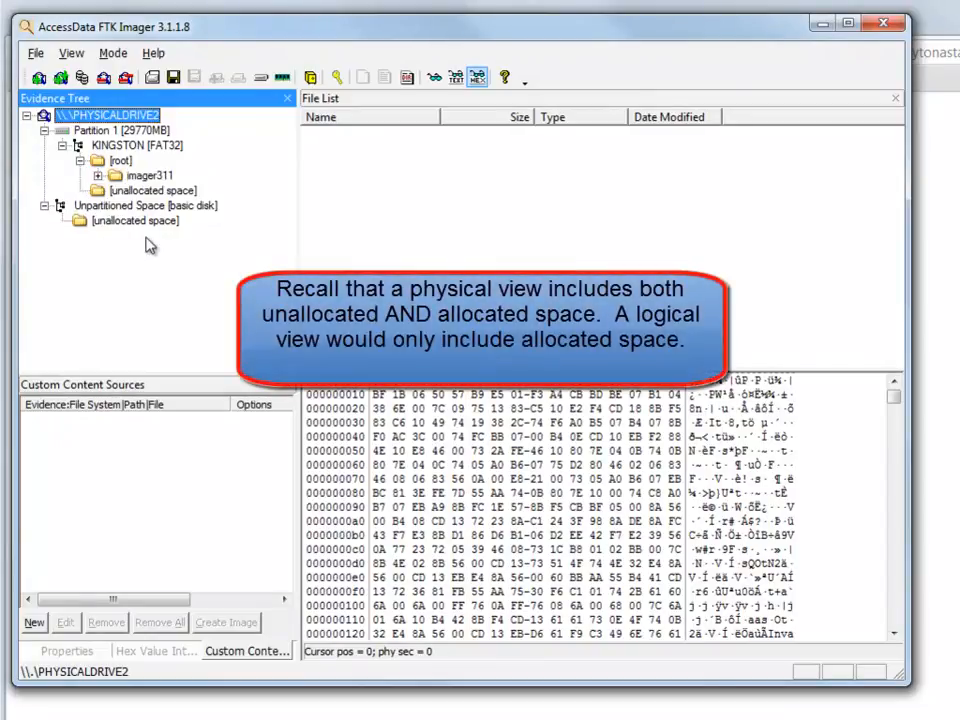
click(98, 175)
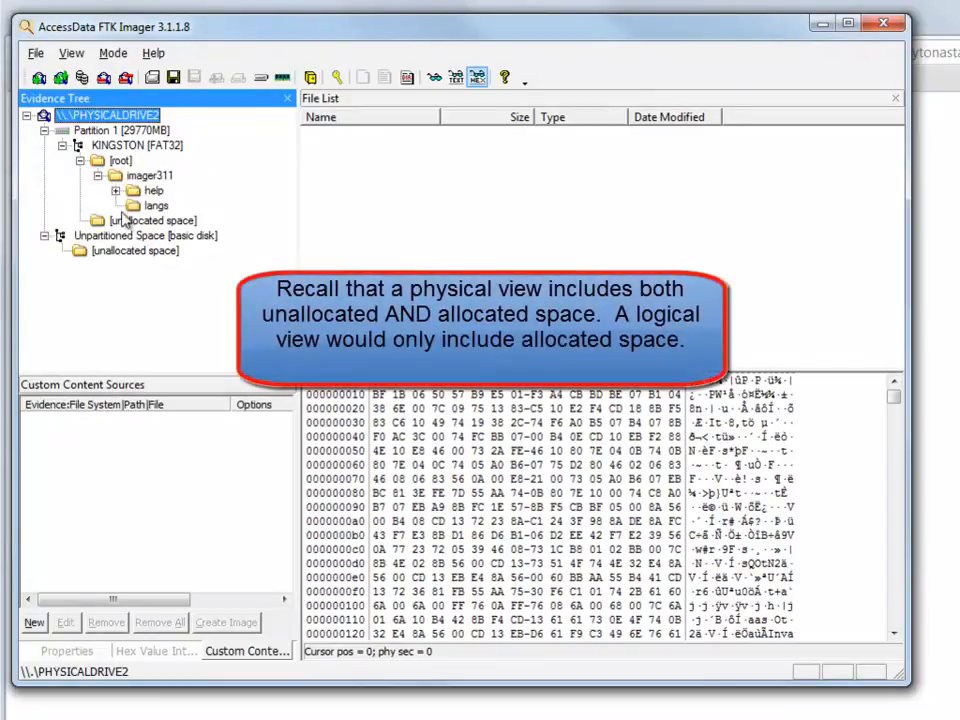
click(116, 190)
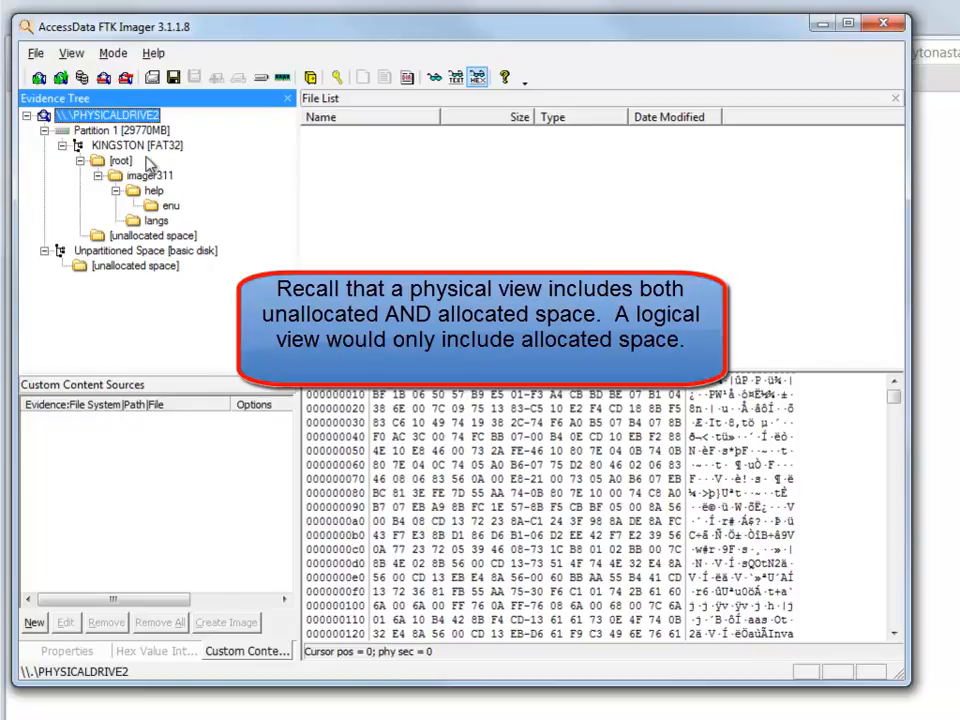
click(130, 131)
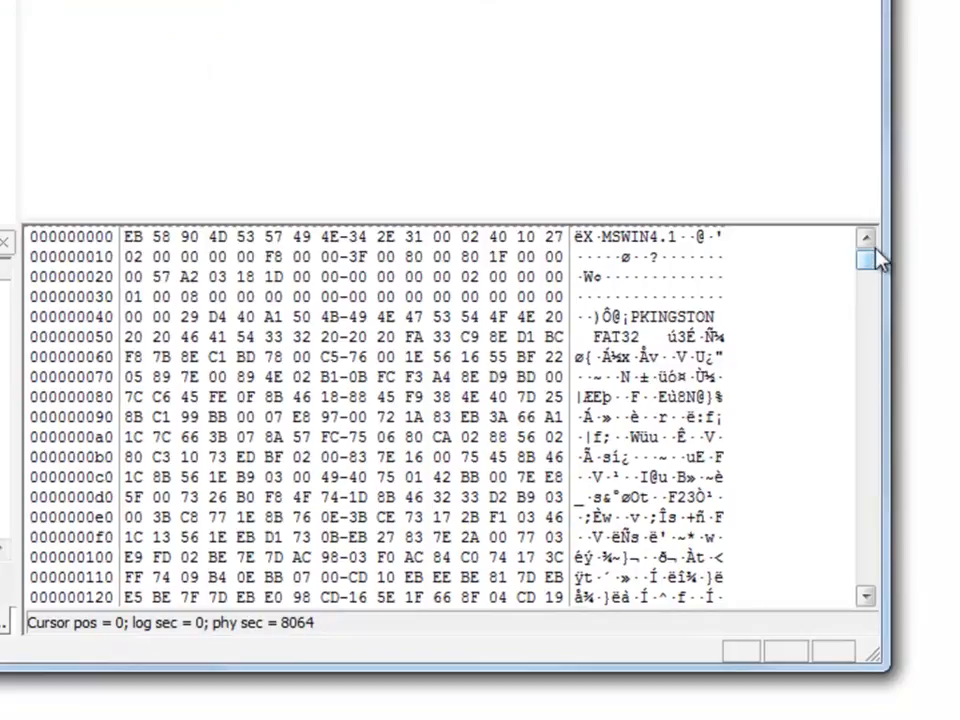
Step: Scroll to the end of the boot sector and select the RaA bytes at offset 513
click(868, 598)
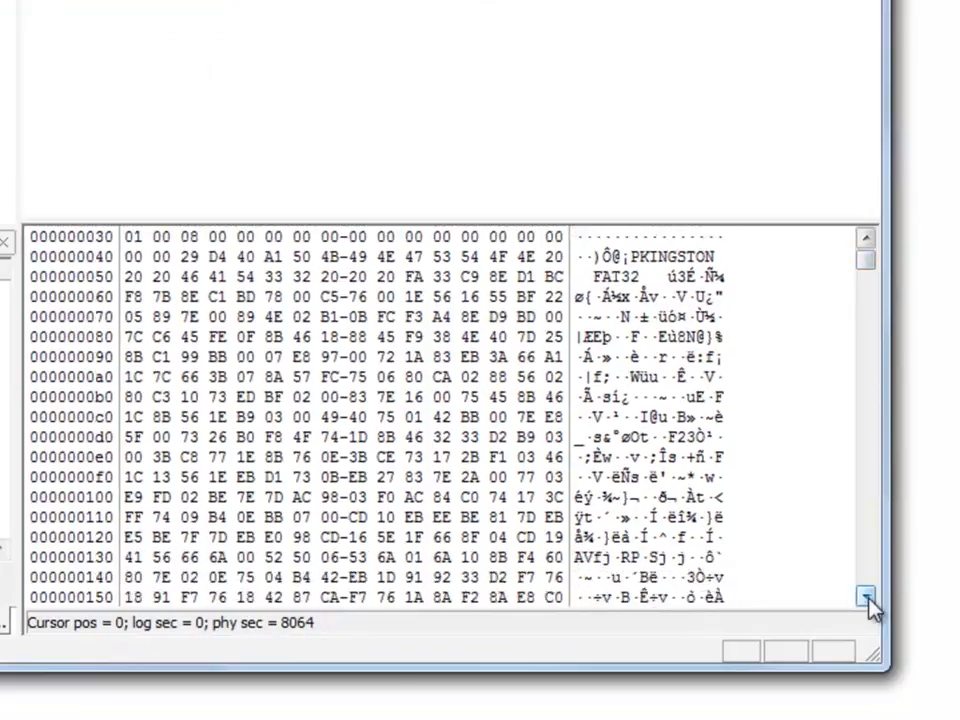
click(868, 598)
click(868, 598)
click(868, 598)
click(868, 598)
click(868, 598)
click(868, 598)
click(868, 598)
click(868, 598)
mouse_move(615, 537)
mouse_down()
mouse_move(575, 537)
mouse_move(585, 537)
mouse_up()
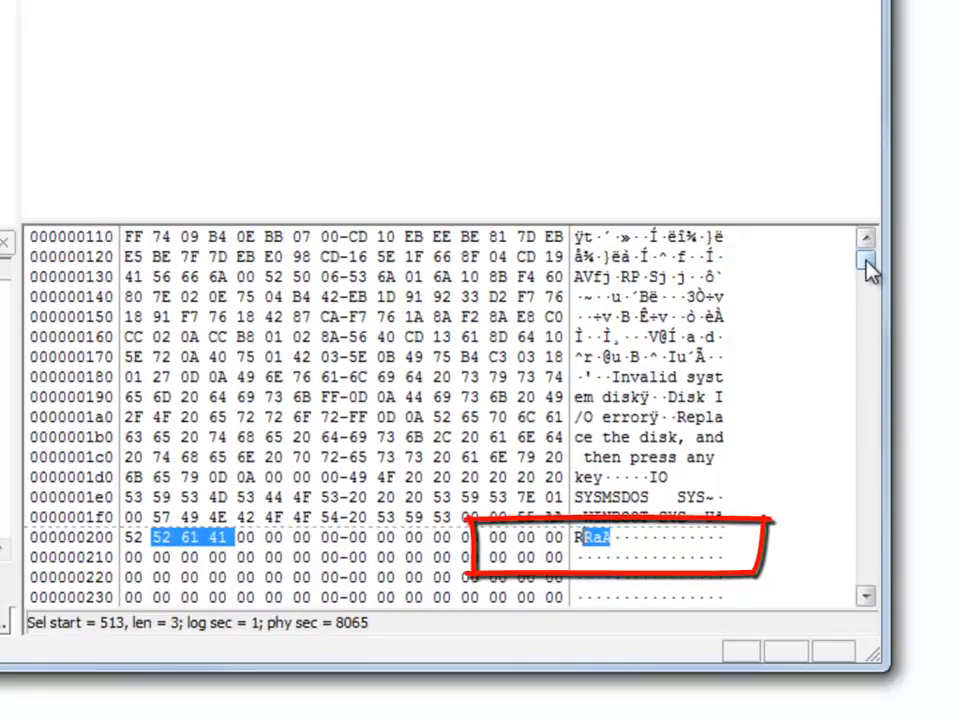
scroll(864, 270, up, 6)
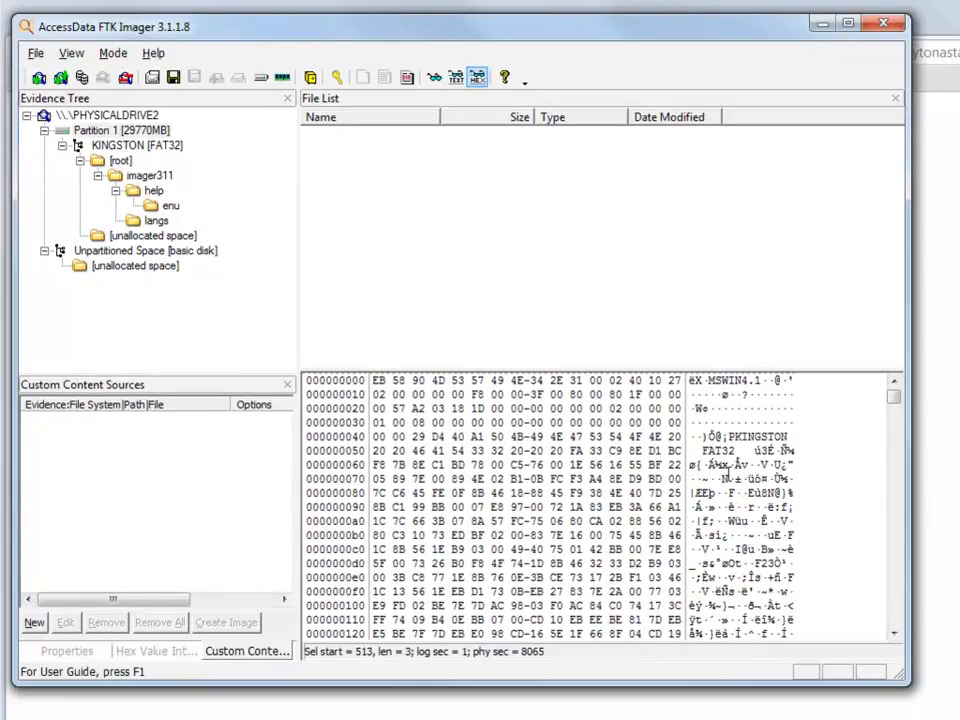
Step: List imager311's files and view adefs.dll and its FileSlack contents as text
click(120, 160)
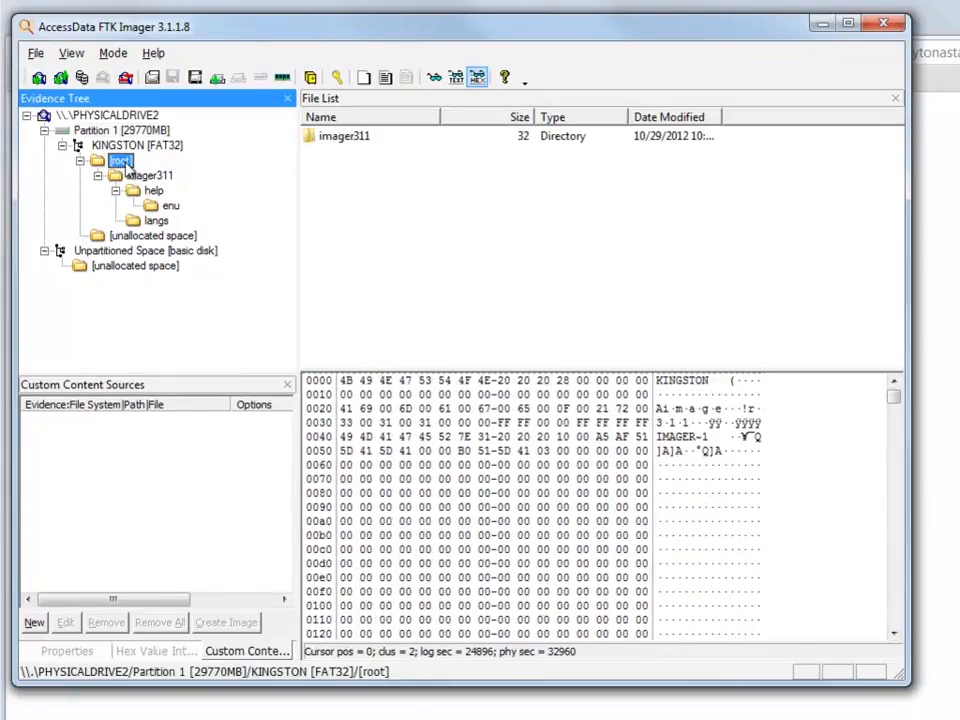
click(148, 176)
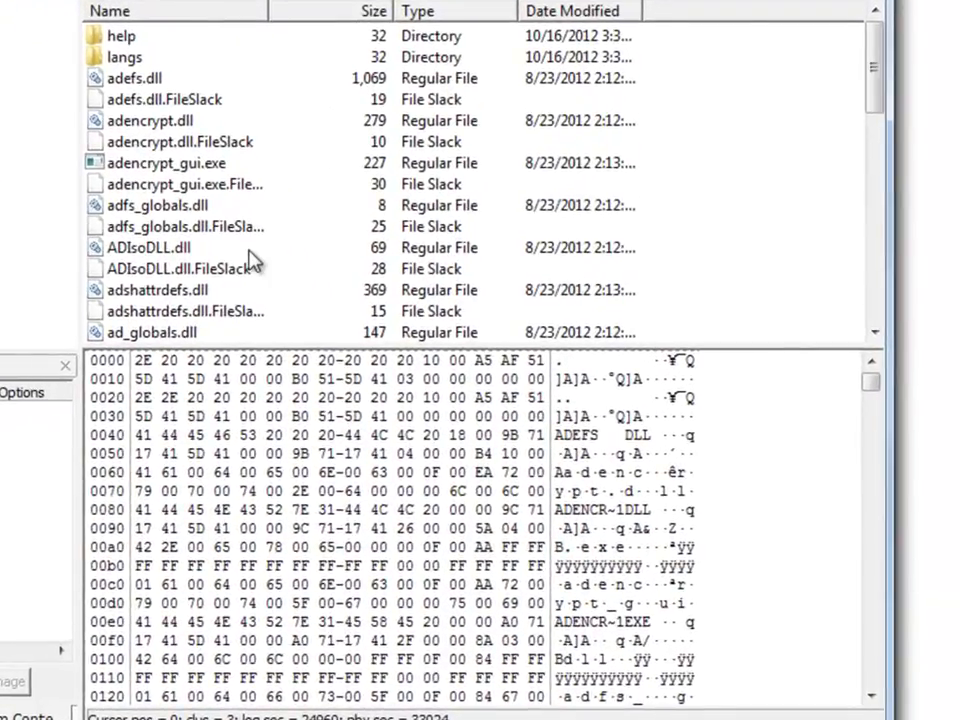
click(108, 78)
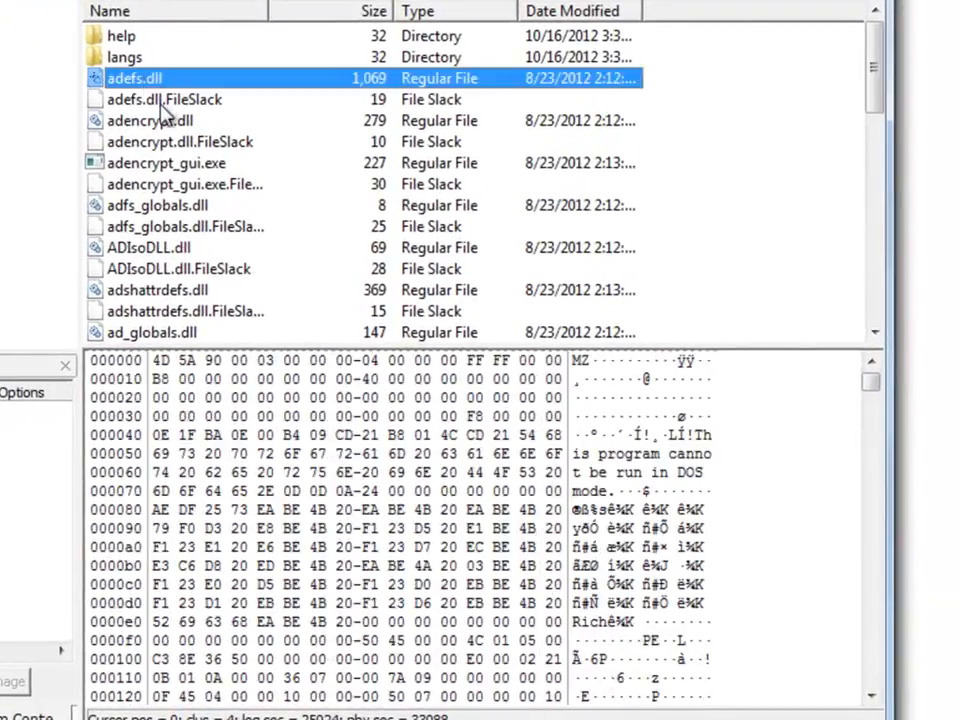
click(135, 103)
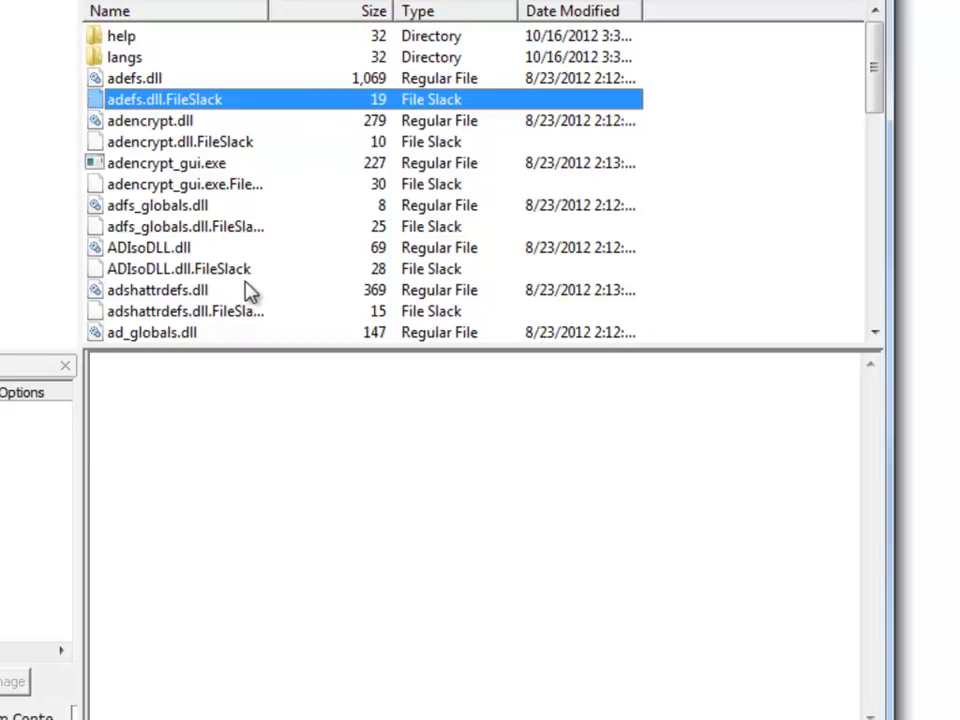
click(177, 80)
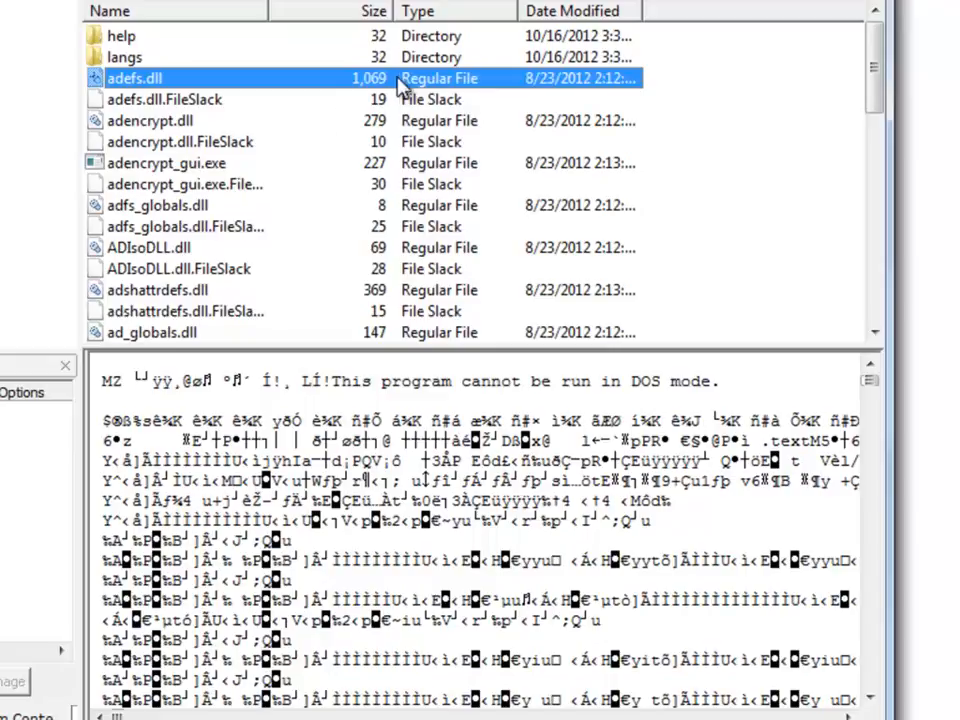
Step: Check the file slack of adefs.dll, adencrypt.dll, adencrypt_gui.exe, adfs_globals.dll, ADIsoDLL.dll and adshattrdefs.dll in turn
click(330, 106)
click(332, 143)
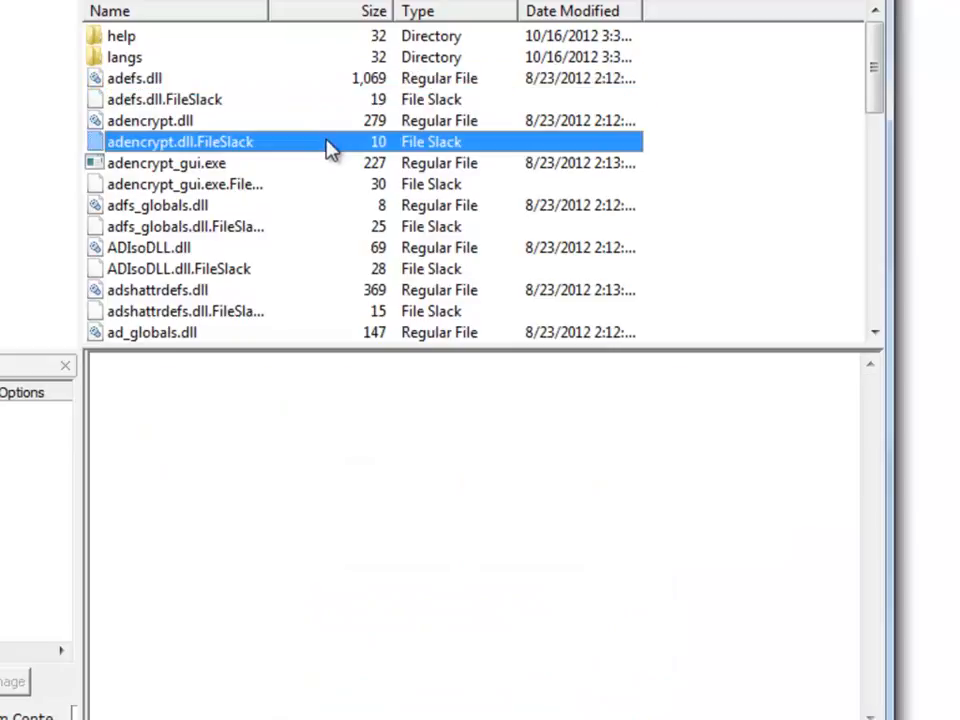
click(338, 188)
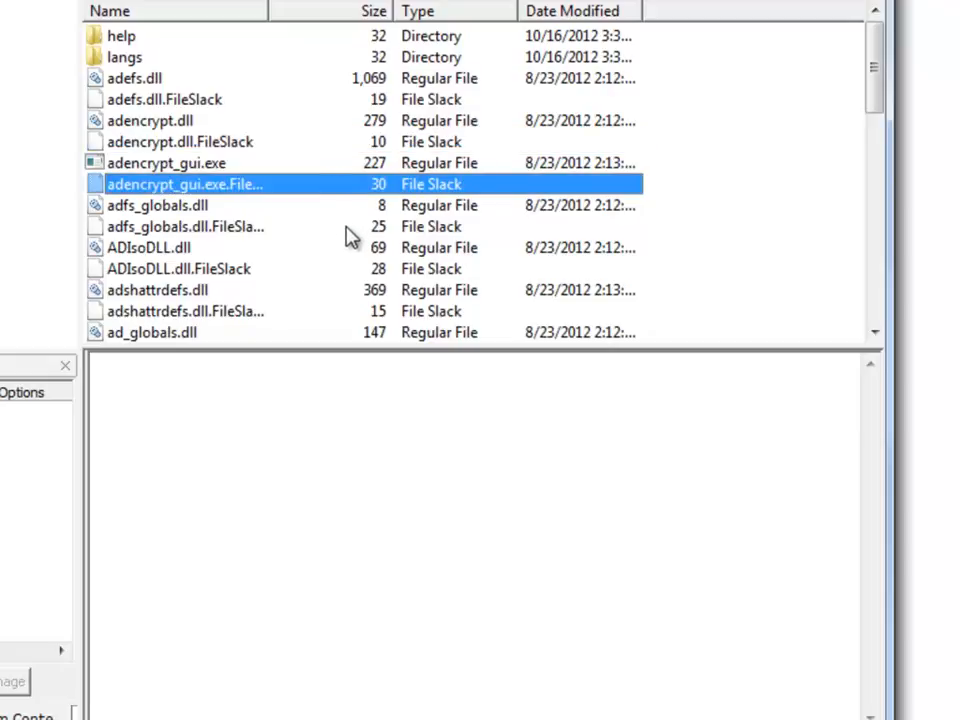
click(348, 227)
click(358, 268)
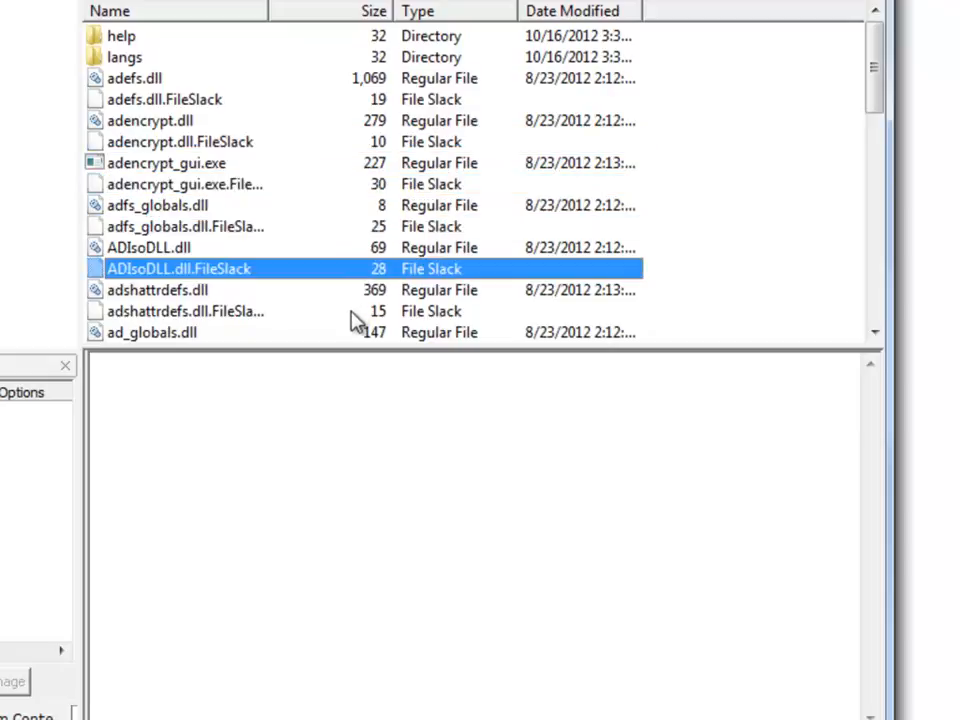
click(355, 308)
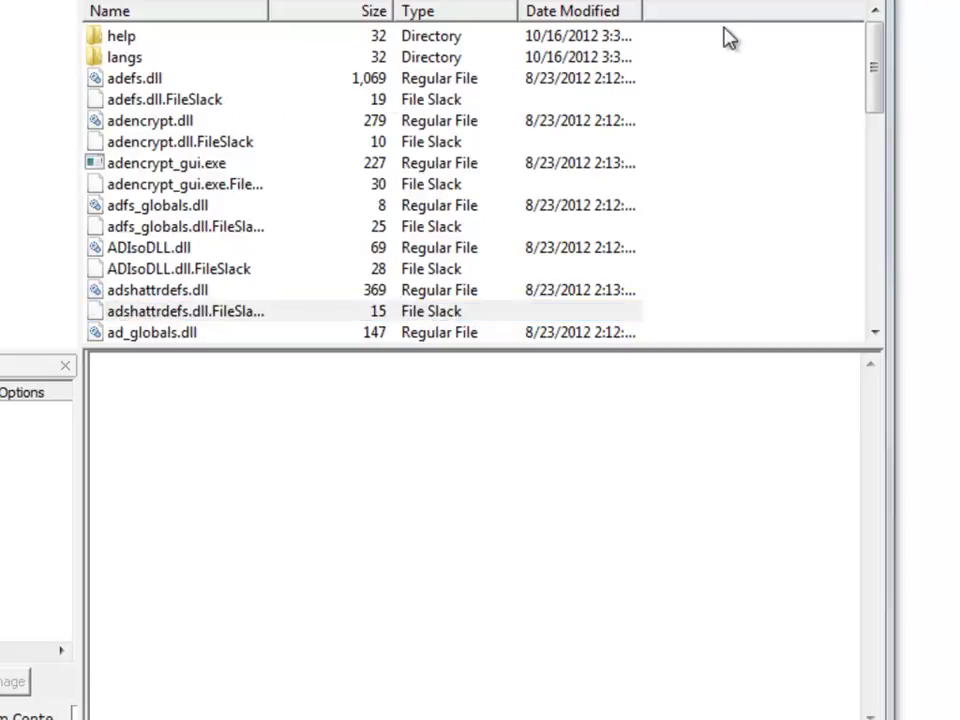
click(35, 53)
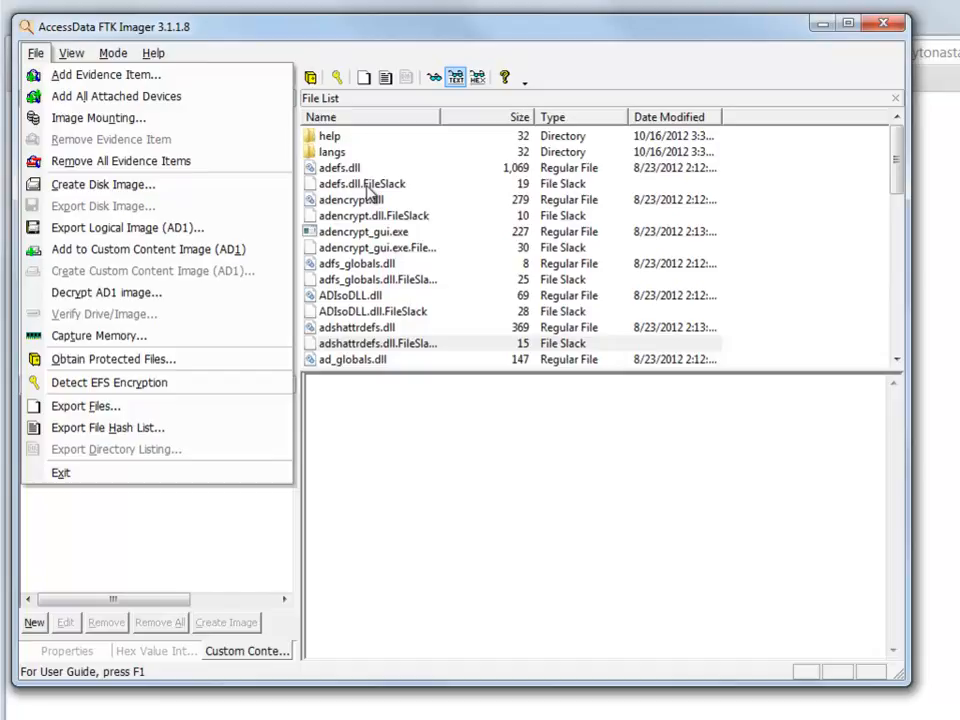
Step: Cancel the file hash list export and list Unpartitioned Space's [unallocated space] and MBR entries
click(222, 436)
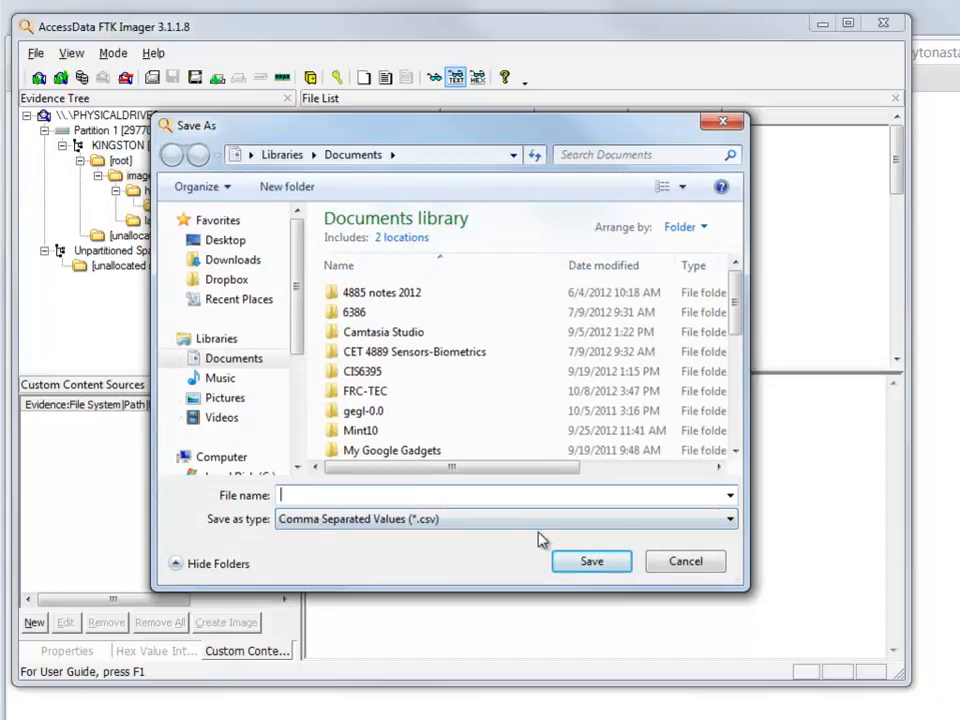
click(687, 562)
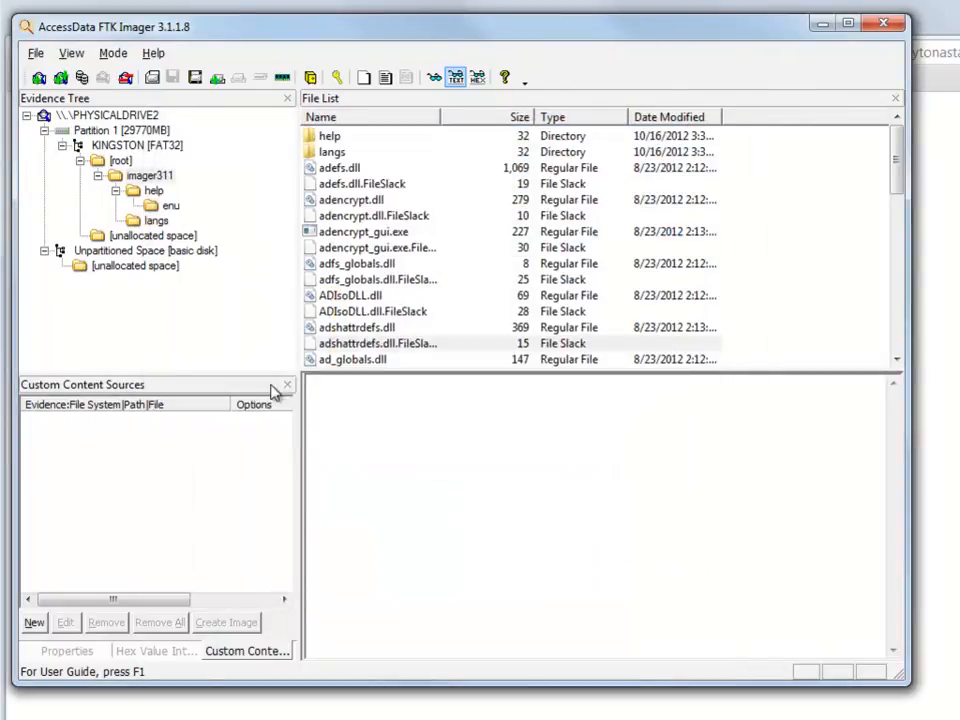
click(150, 252)
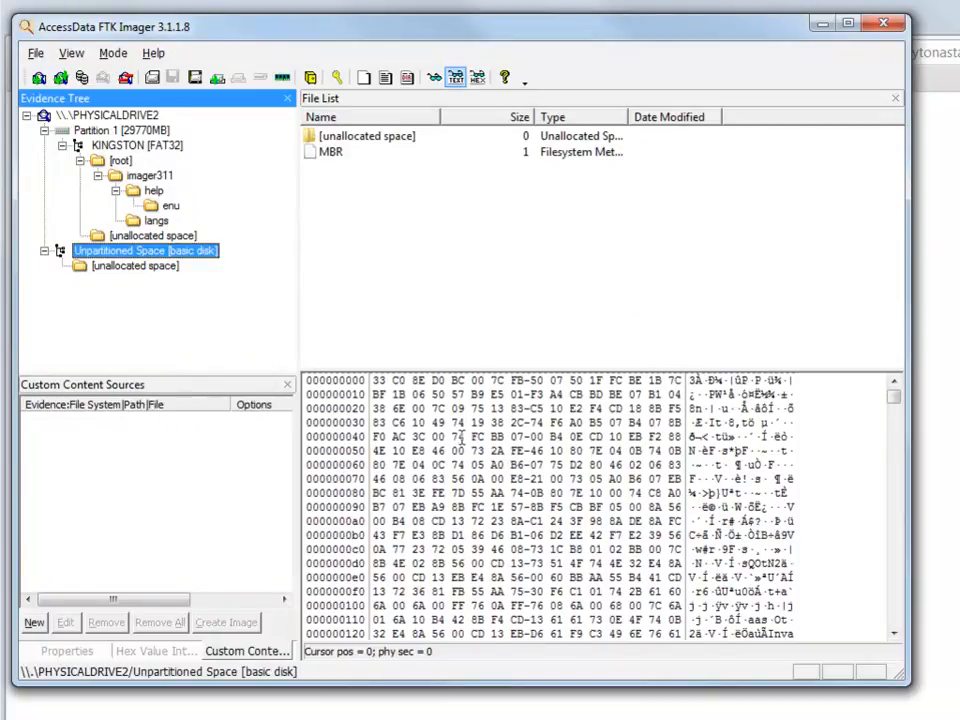
Step: Show unpartitioned unallocated chunk 00000001 (4,032 bytes) in hex to reveal its version and date strings
click(135, 266)
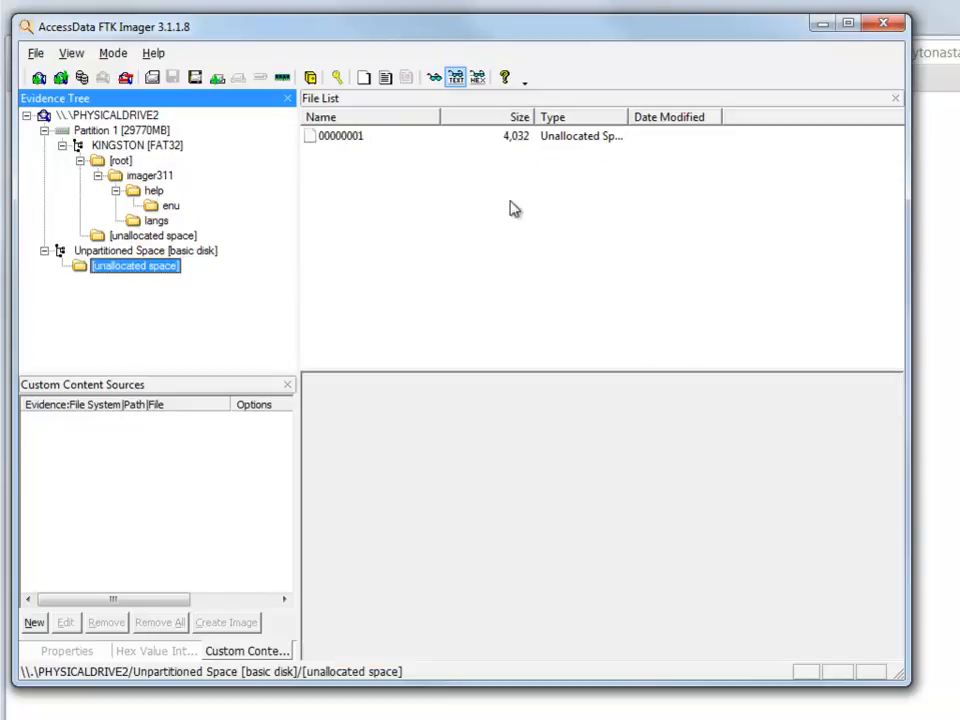
click(341, 140)
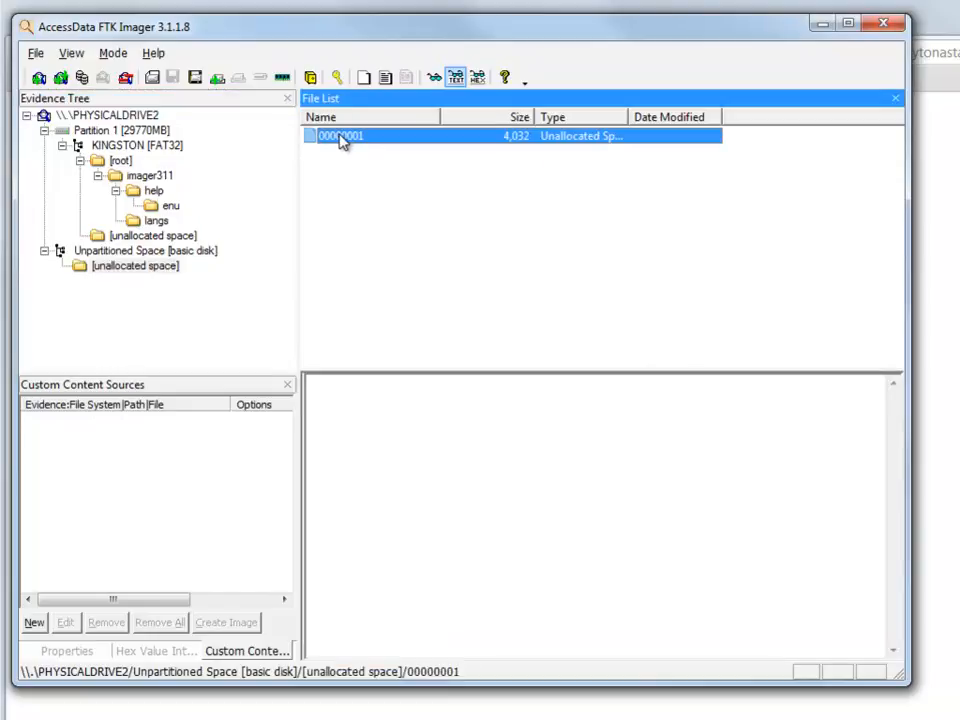
click(478, 79)
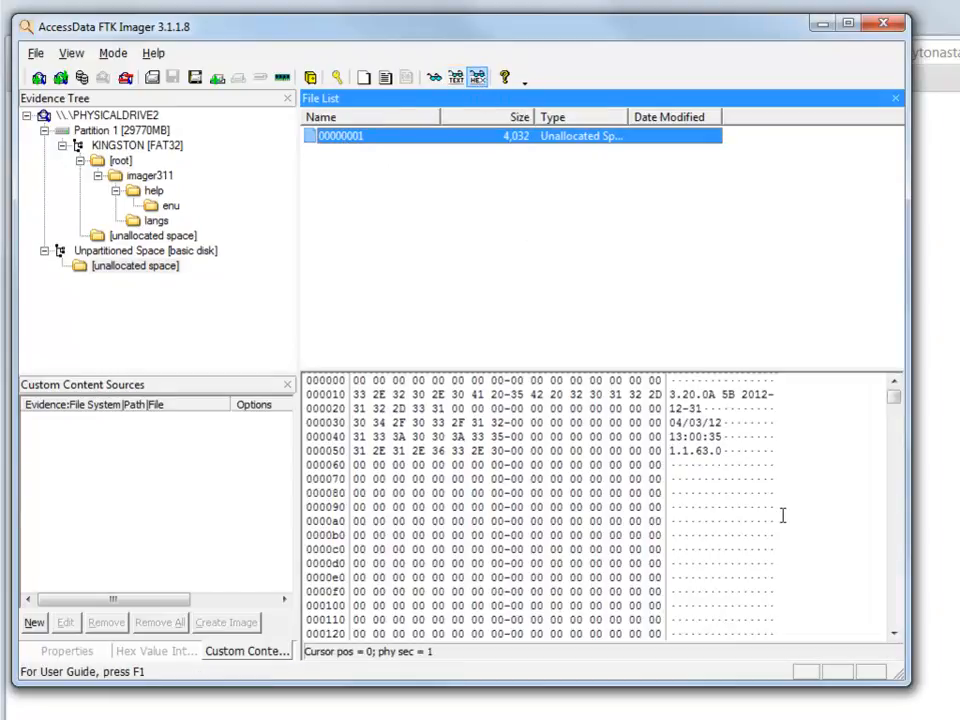